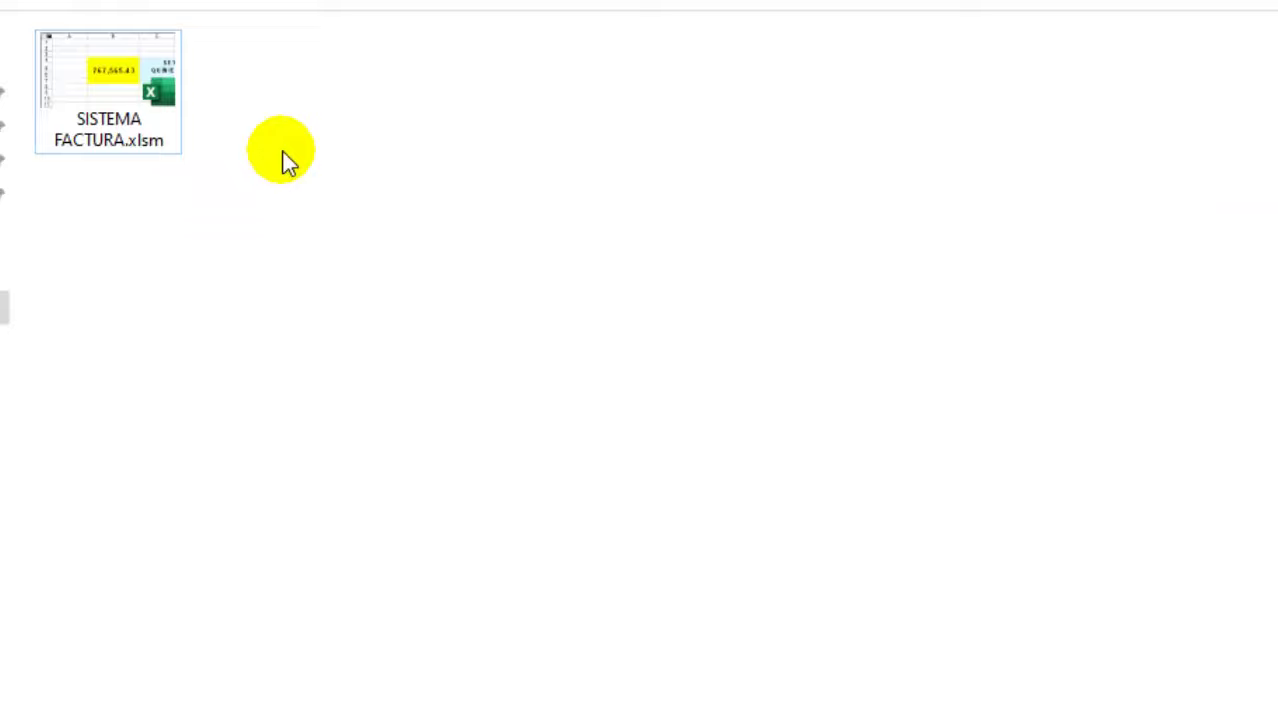
Step: Select the SISTEMA FACTURA.xlsm workbook in its File Explorer folder
{"action": "left_click", "coordinate": [151, 92]}
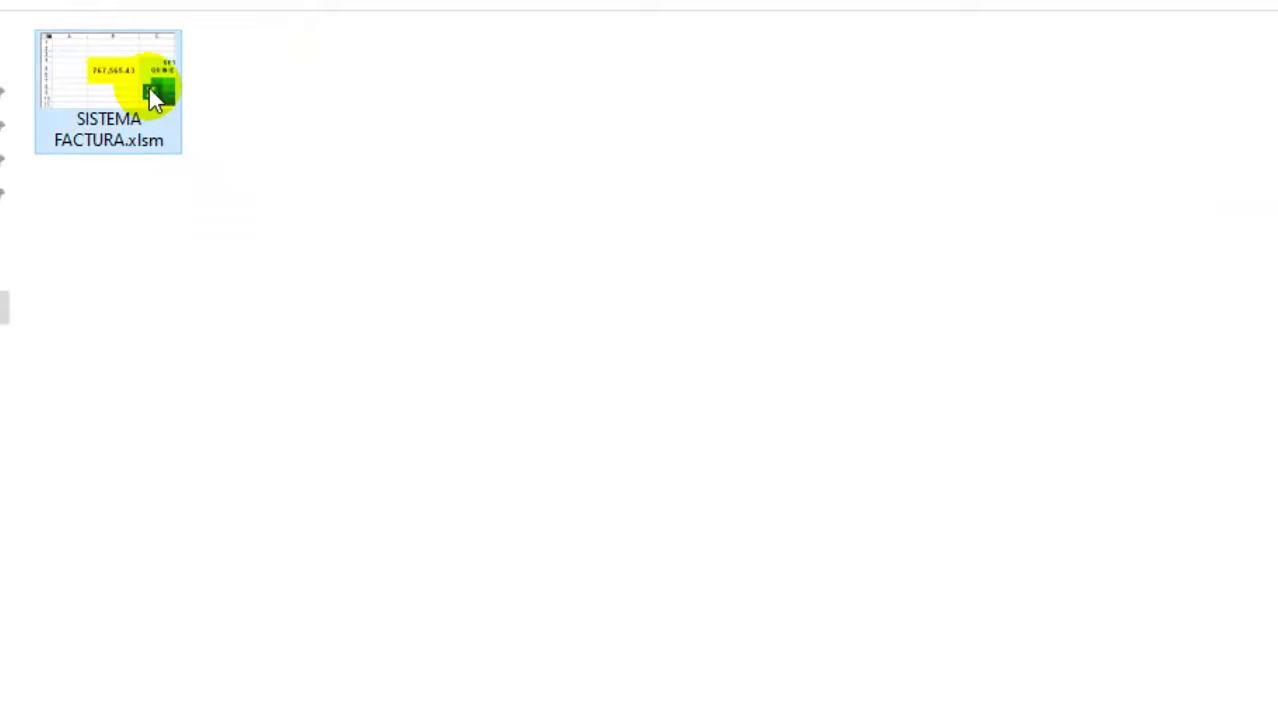
Step: Open SISTEMA FACTURA.xlsm, confirm its VBAProject asks for a password, then close the VBA editor
{"action": "double_click", "coordinate": [149, 91]}
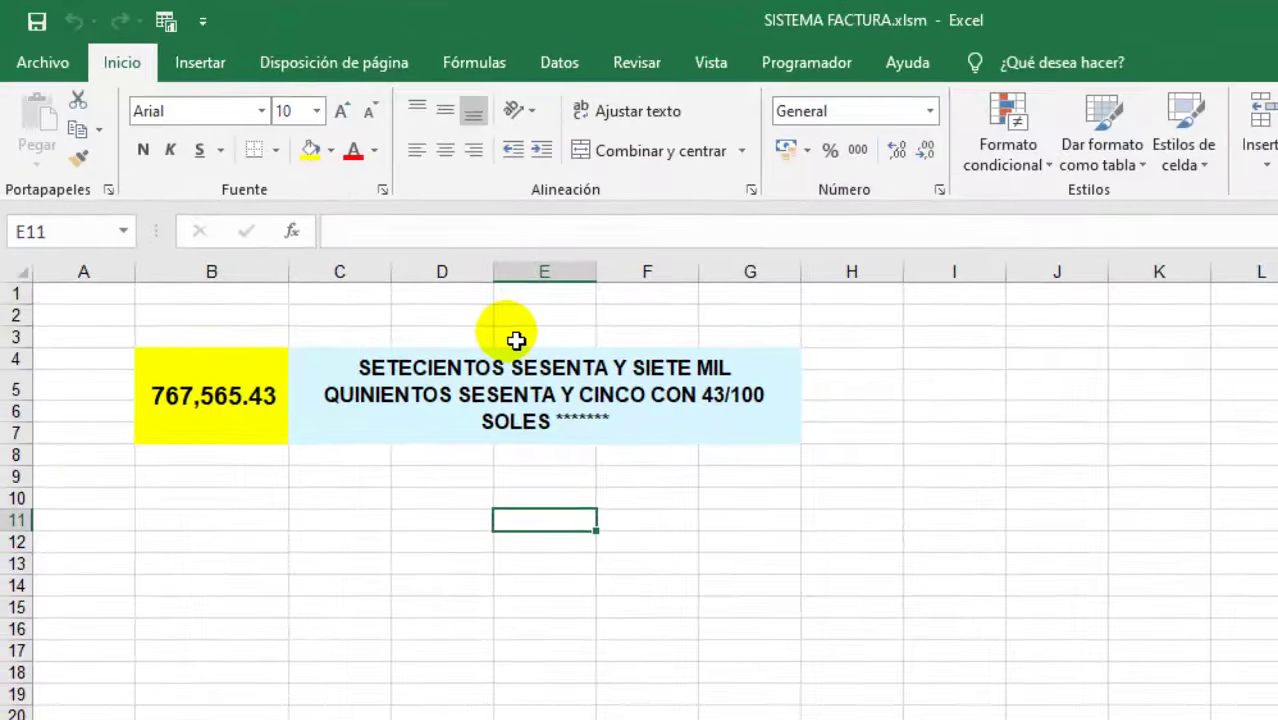
{"action": "left_click", "coordinate": [806, 65]}
{"action": "left_click", "coordinate": [35, 145]}
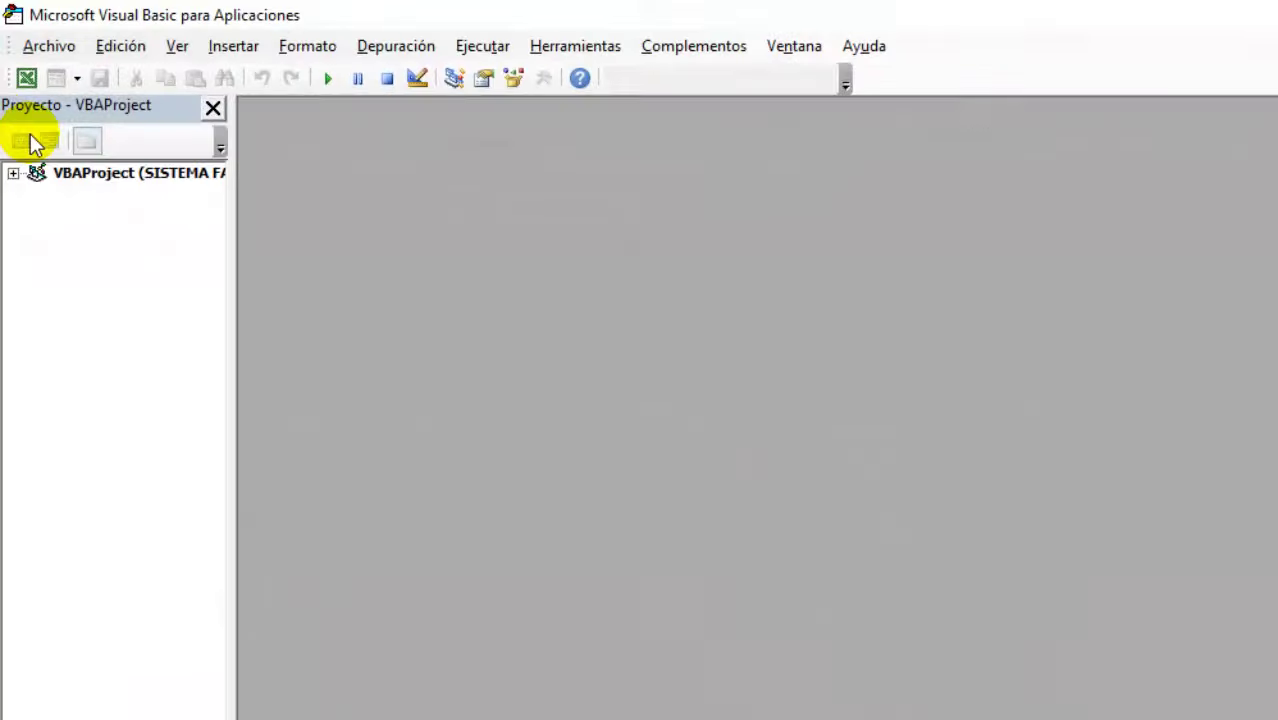
{"action": "left_click", "coordinate": [13, 174]}
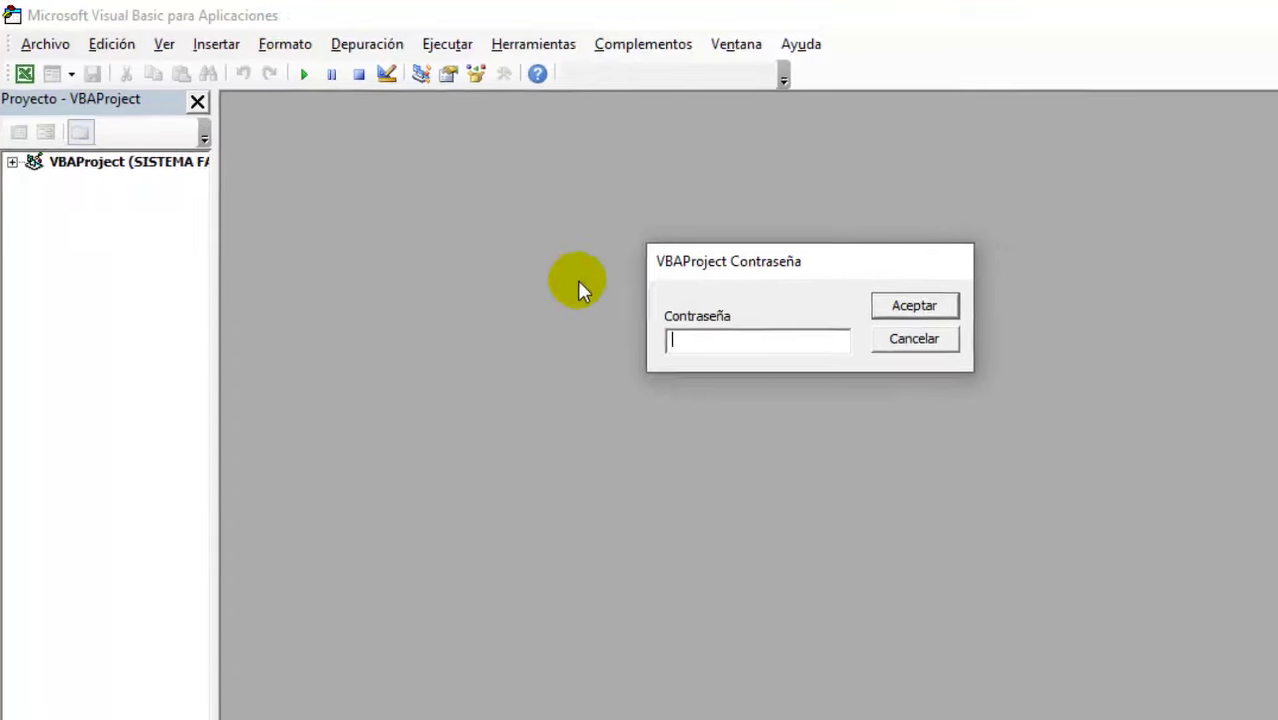
{"action": "left_click", "coordinate": [706, 271]}
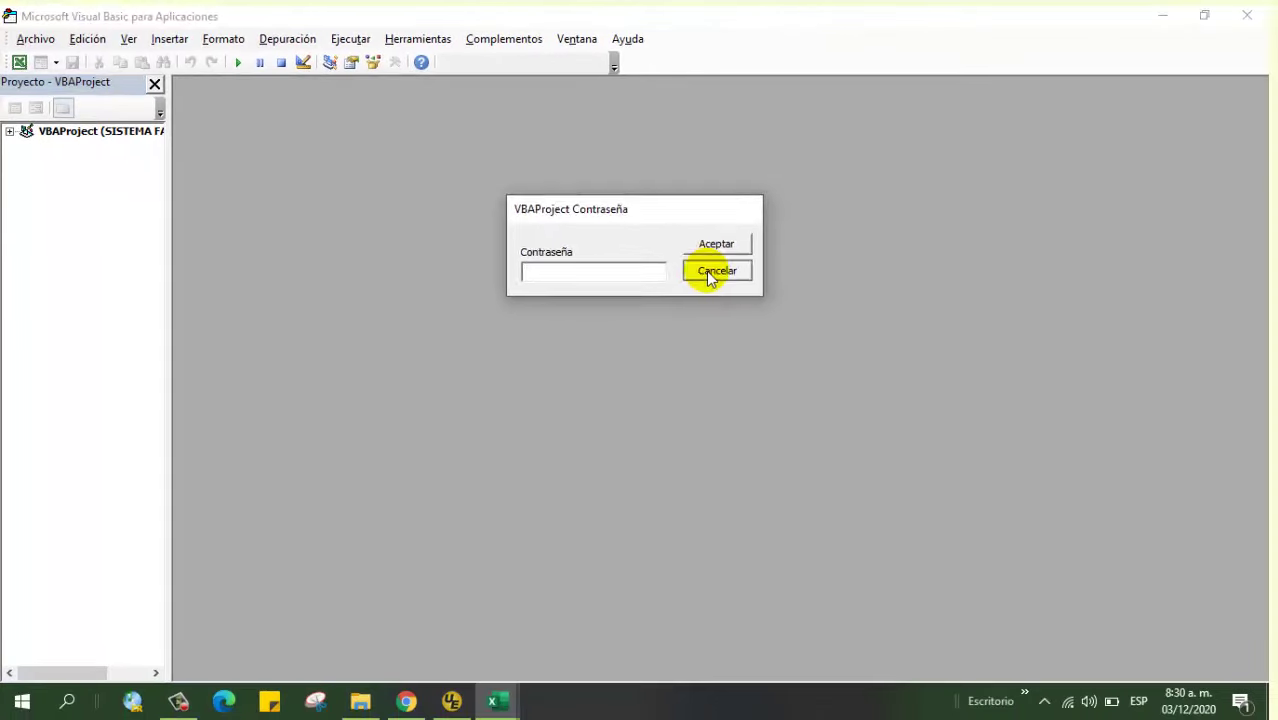
{"action": "left_click", "coordinate": [1247, 15]}
Step: Close Excel, rename the workbook's extension from xlsm to rar, confirm, and refresh the folder
{"action": "left_click", "coordinate": [1243, 15]}
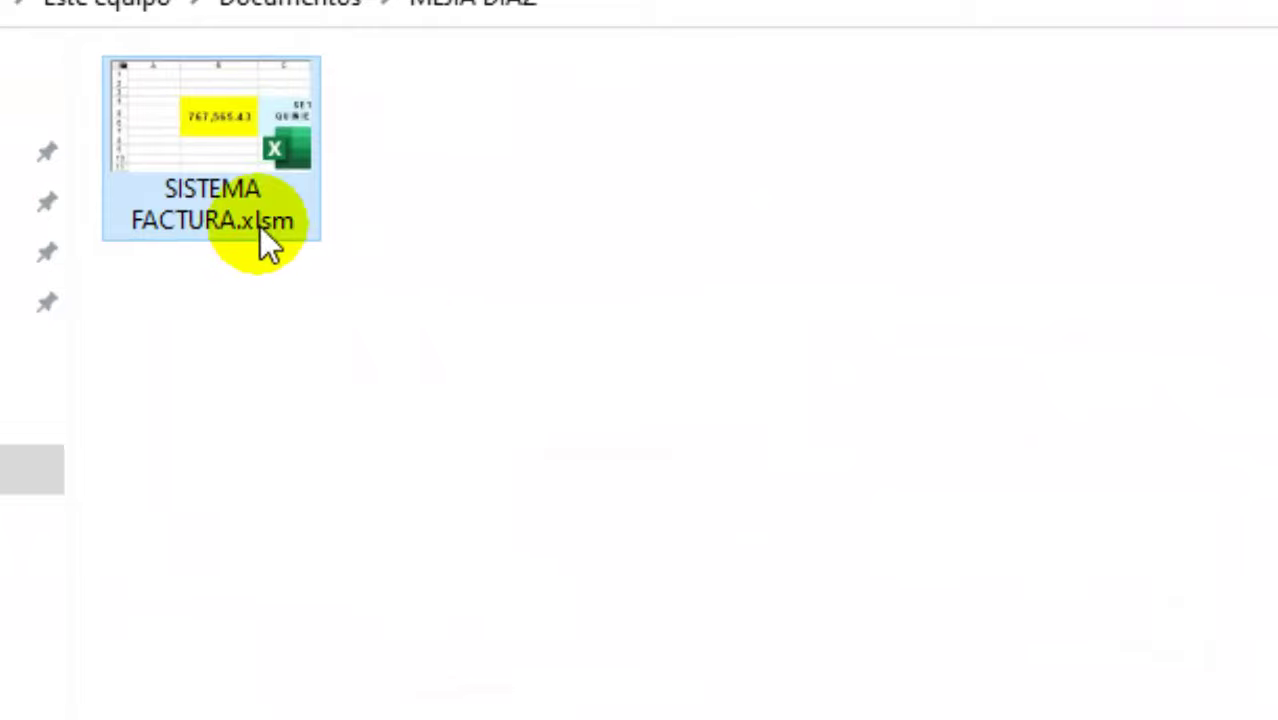
{"action": "left_click", "coordinate": [260, 208]}
{"action": "left_click_drag", "start_coordinate": [318, 224], "coordinate": [244, 224]}
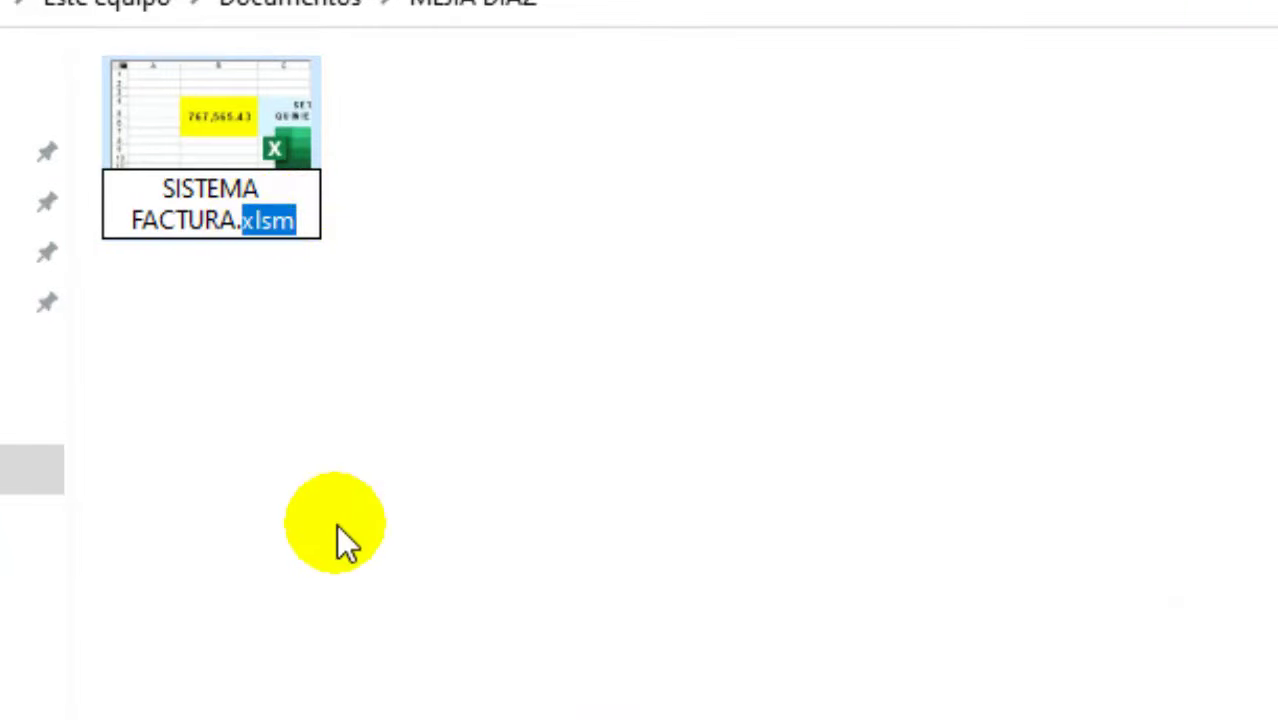
{"action": "type", "text": "rar"}
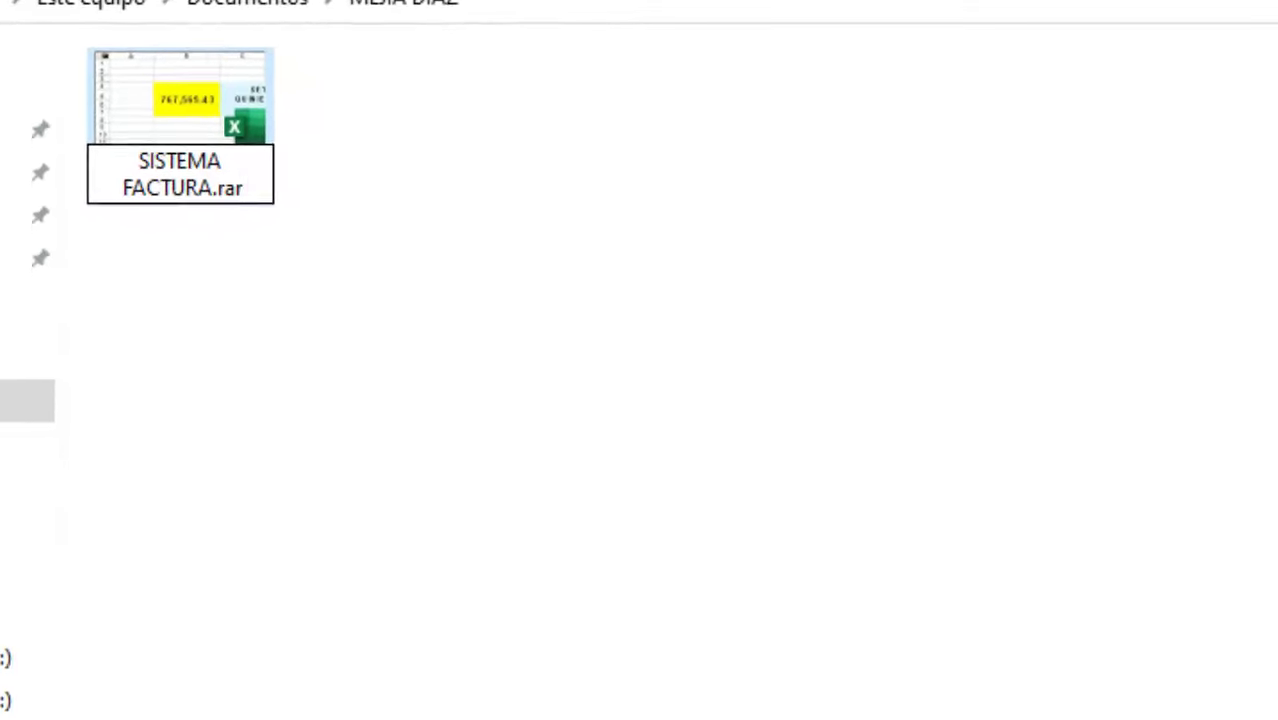
{"action": "left_click", "coordinate": [223, 347]}
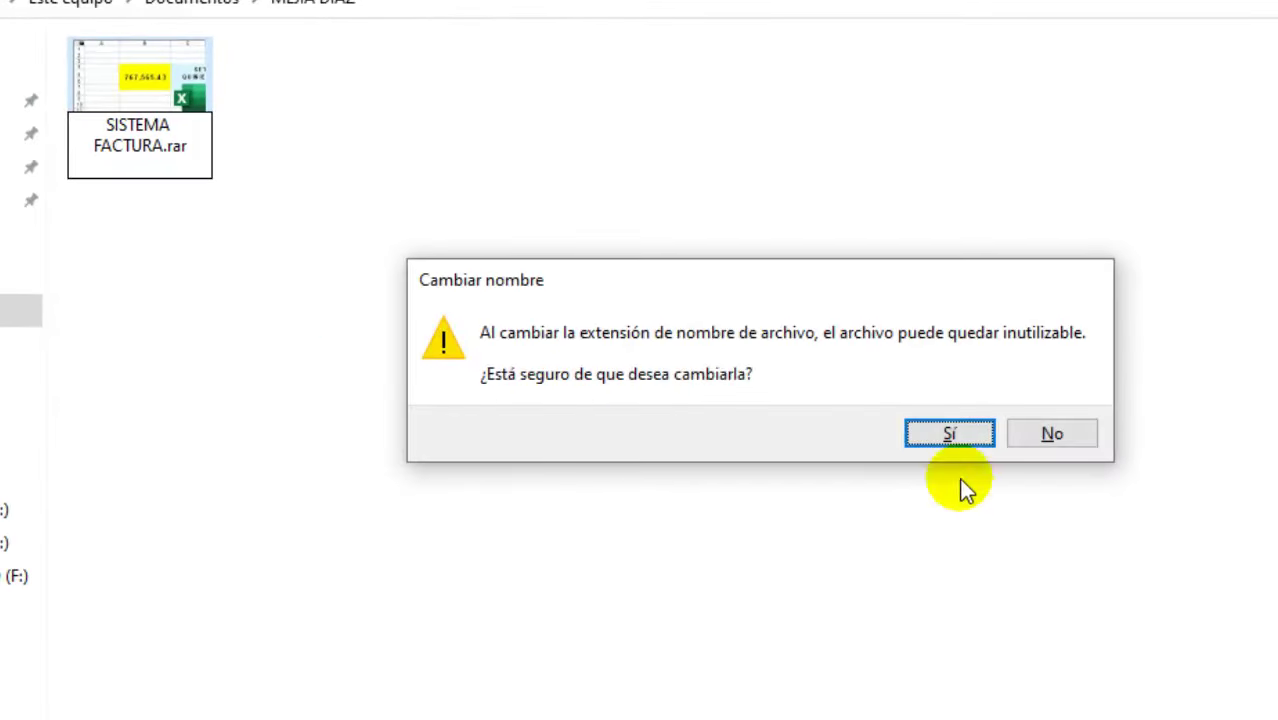
{"action": "left_click", "coordinate": [935, 434]}
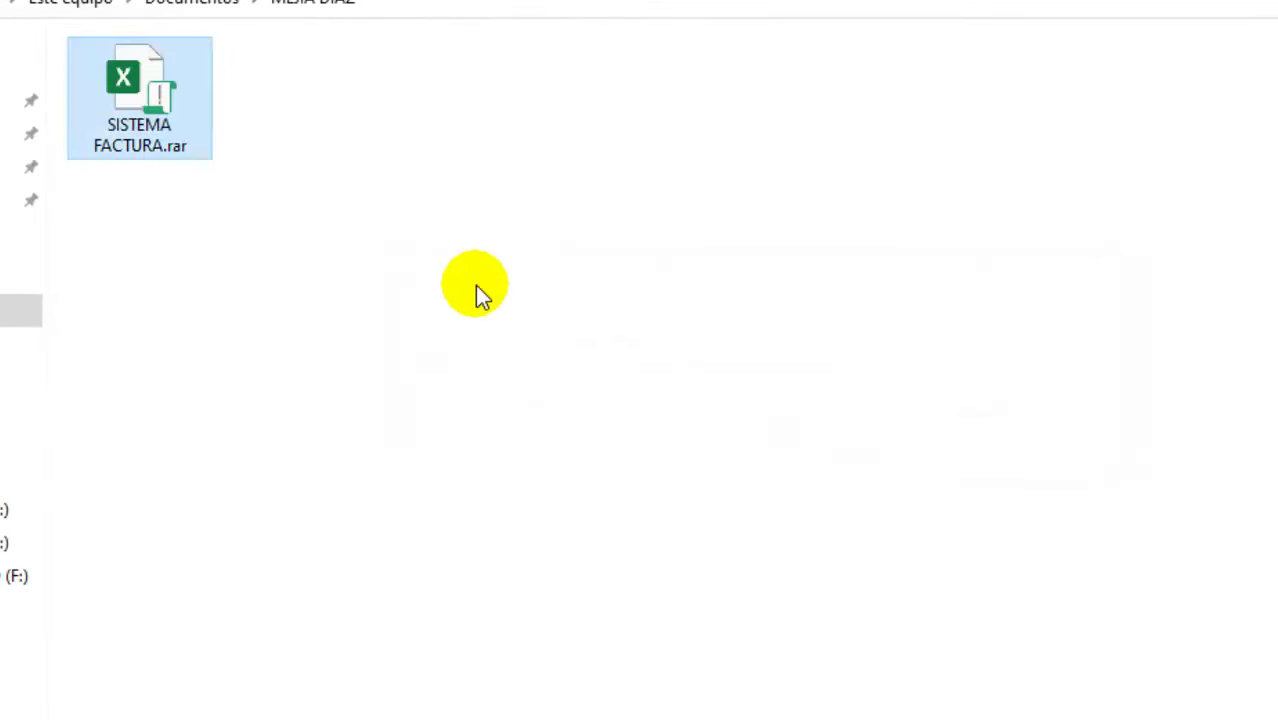
{"action": "right_click", "coordinate": [334, 108]}
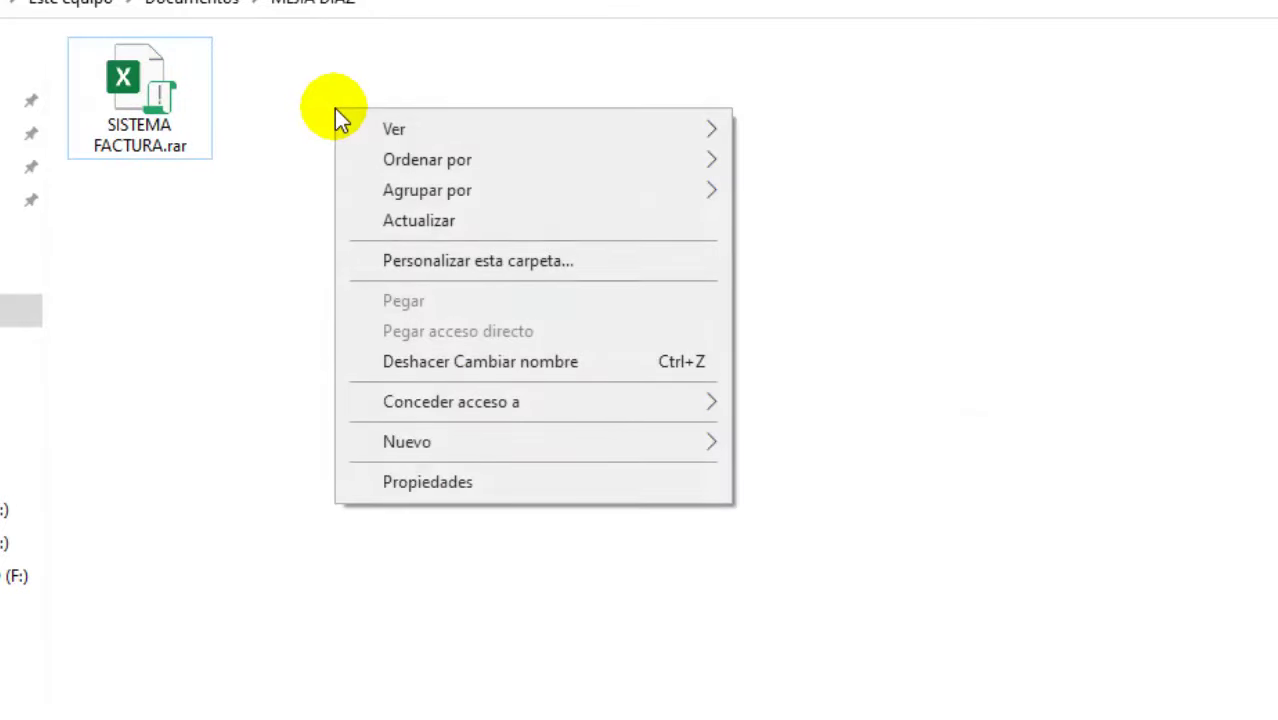
{"action": "left_click", "coordinate": [410, 225]}
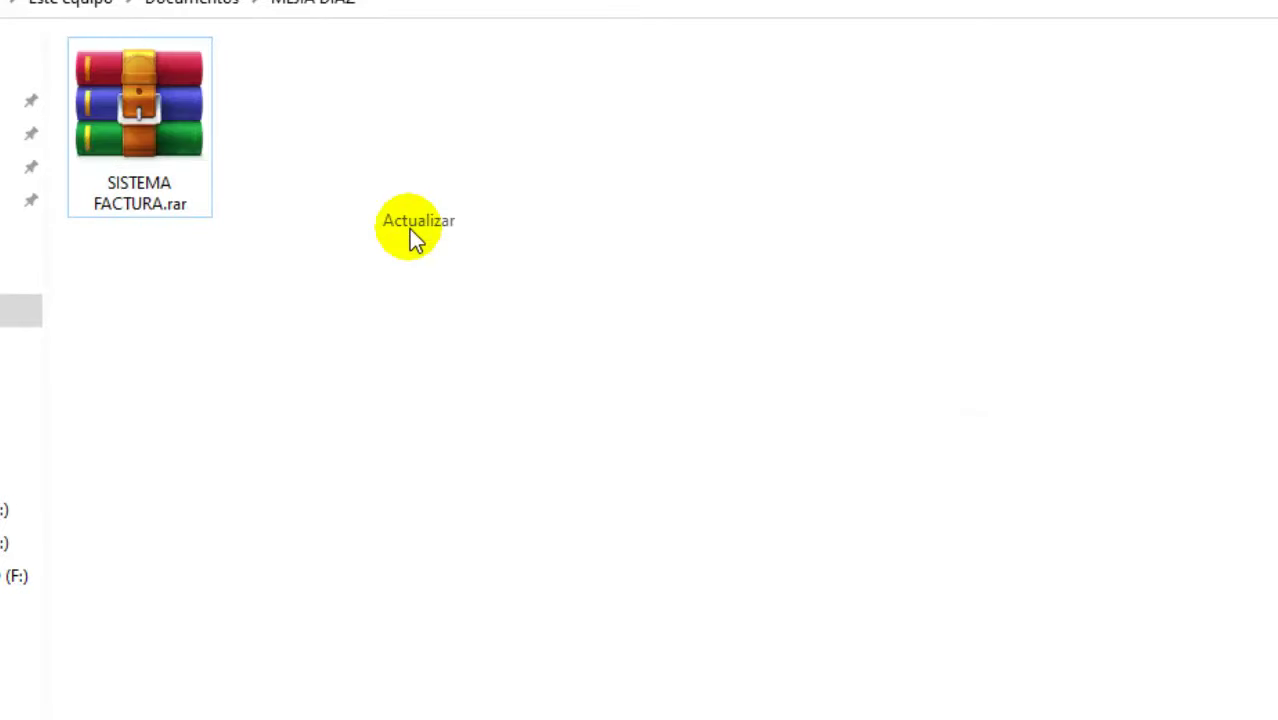
Step: Open SISTEMA FACTURA.rar in WinRAR and extract xl/vbaProject.bin into the folder beside it
{"action": "double_click", "coordinate": [146, 143]}
{"action": "left_click_drag", "start_coordinate": [864, 323], "coordinate": [491, 423]}
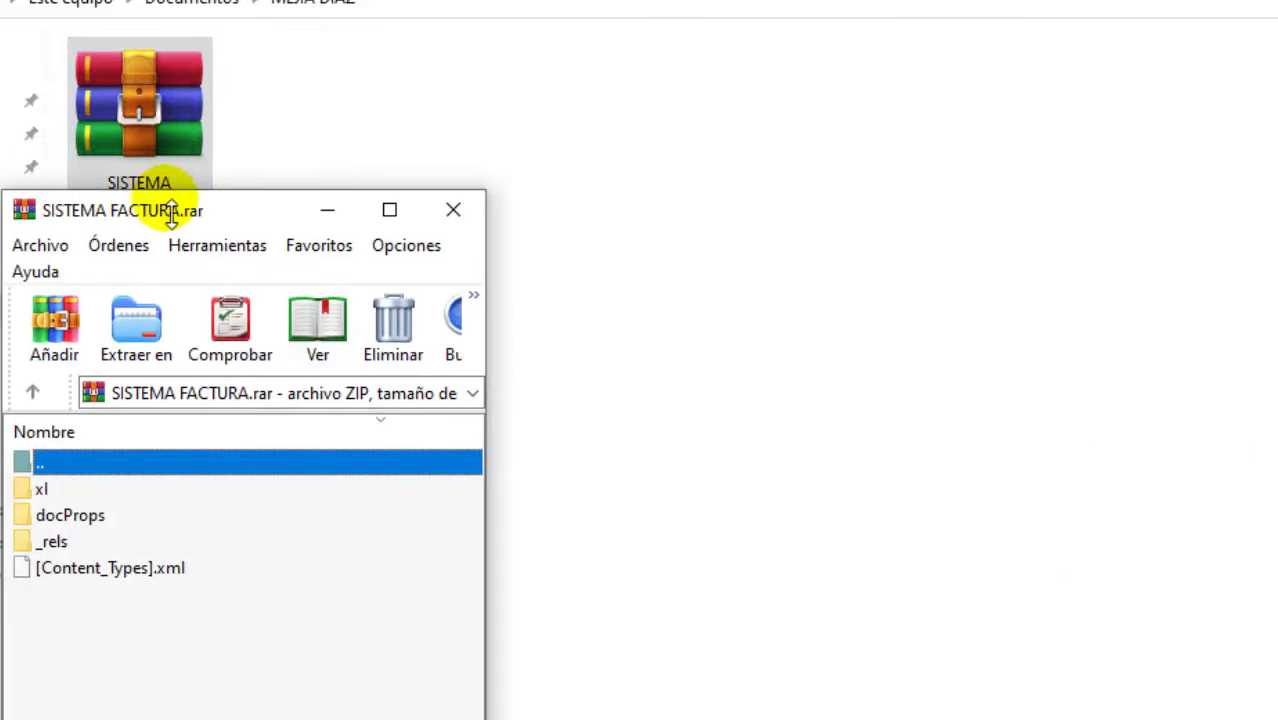
{"action": "left_click_drag", "start_coordinate": [172, 212], "coordinate": [850, 63]}
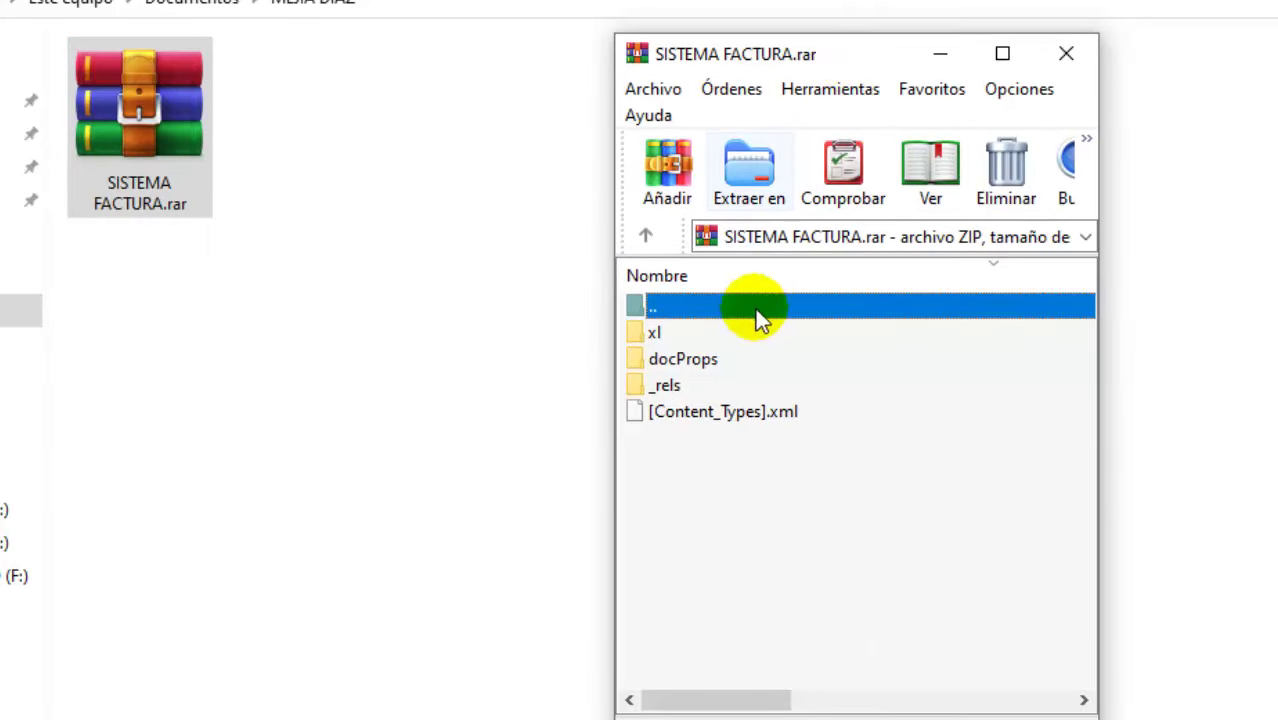
{"action": "double_click", "coordinate": [652, 334]}
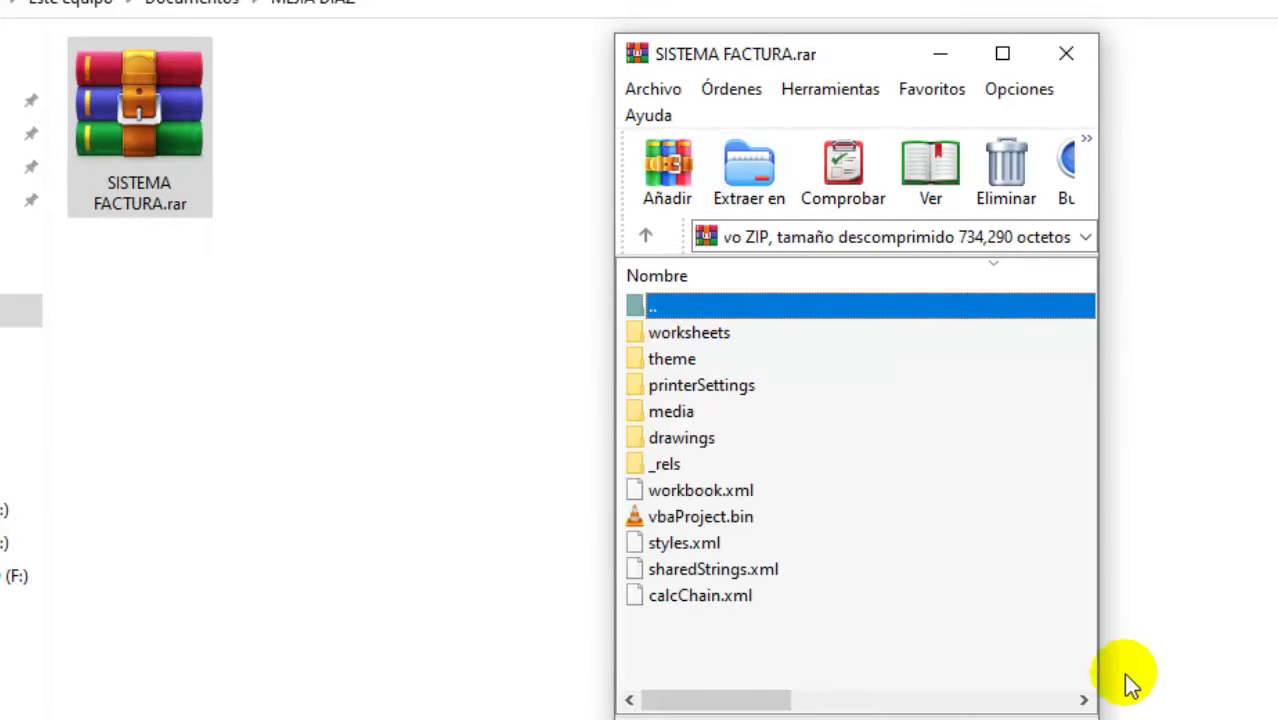
{"action": "left_click", "coordinate": [672, 526]}
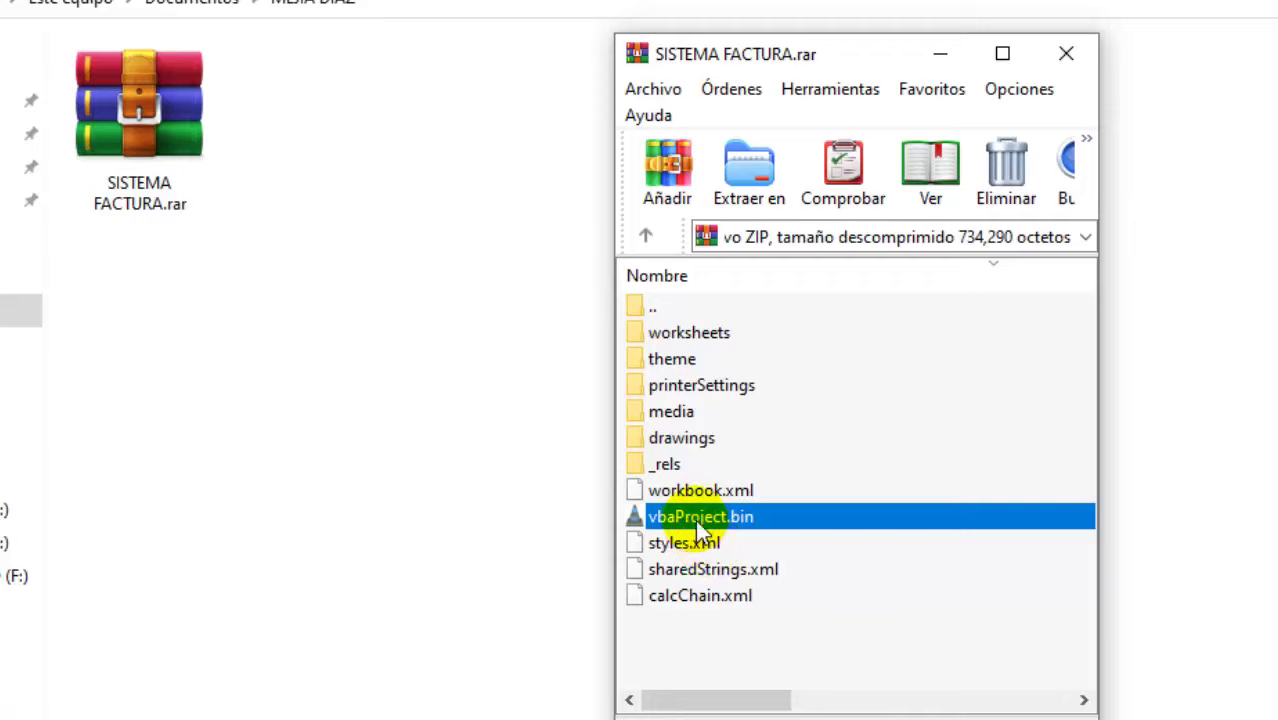
{"action": "mouse_move", "coordinate": [695, 519]}
{"action": "left_mouse_down"}
{"action": "mouse_move", "coordinate": [458, 327]}
{"action": "mouse_move", "coordinate": [358, 193]}
{"action": "left_mouse_up"}
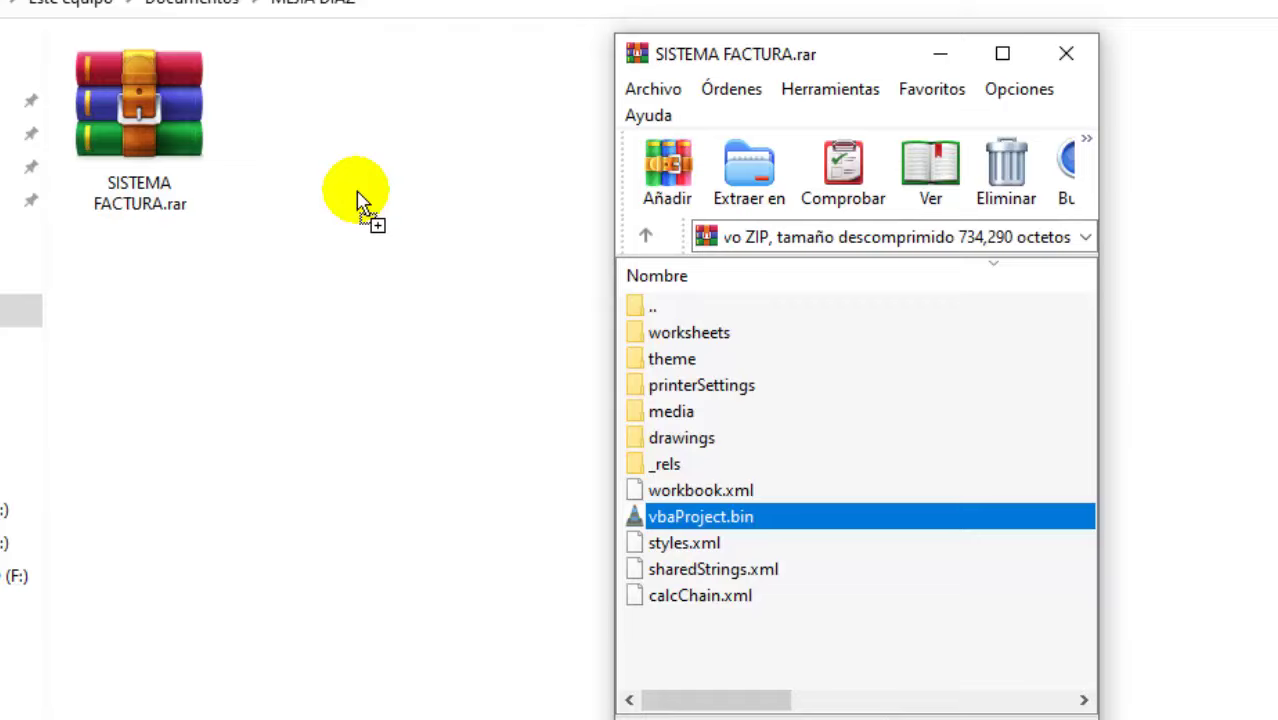
{"action": "left_click_drag", "start_coordinate": [358, 193], "coordinate": [356, 191]}
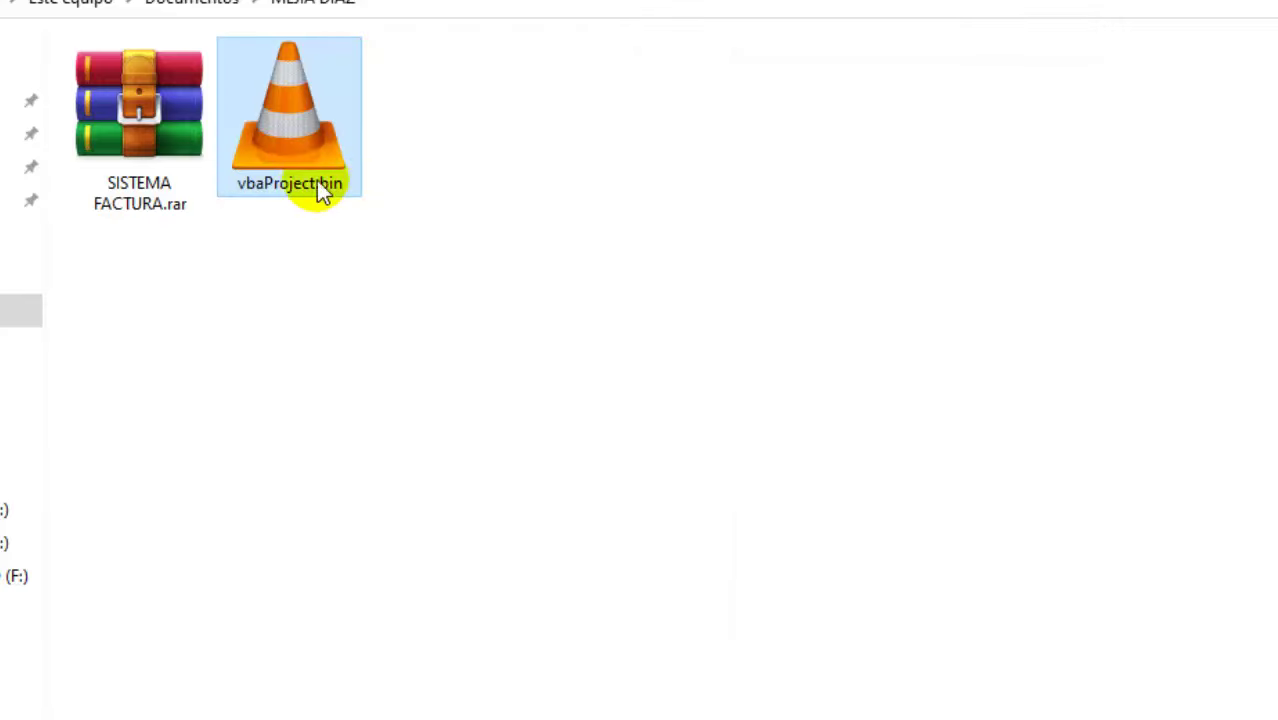
{"action": "left_click", "coordinate": [433, 226]}
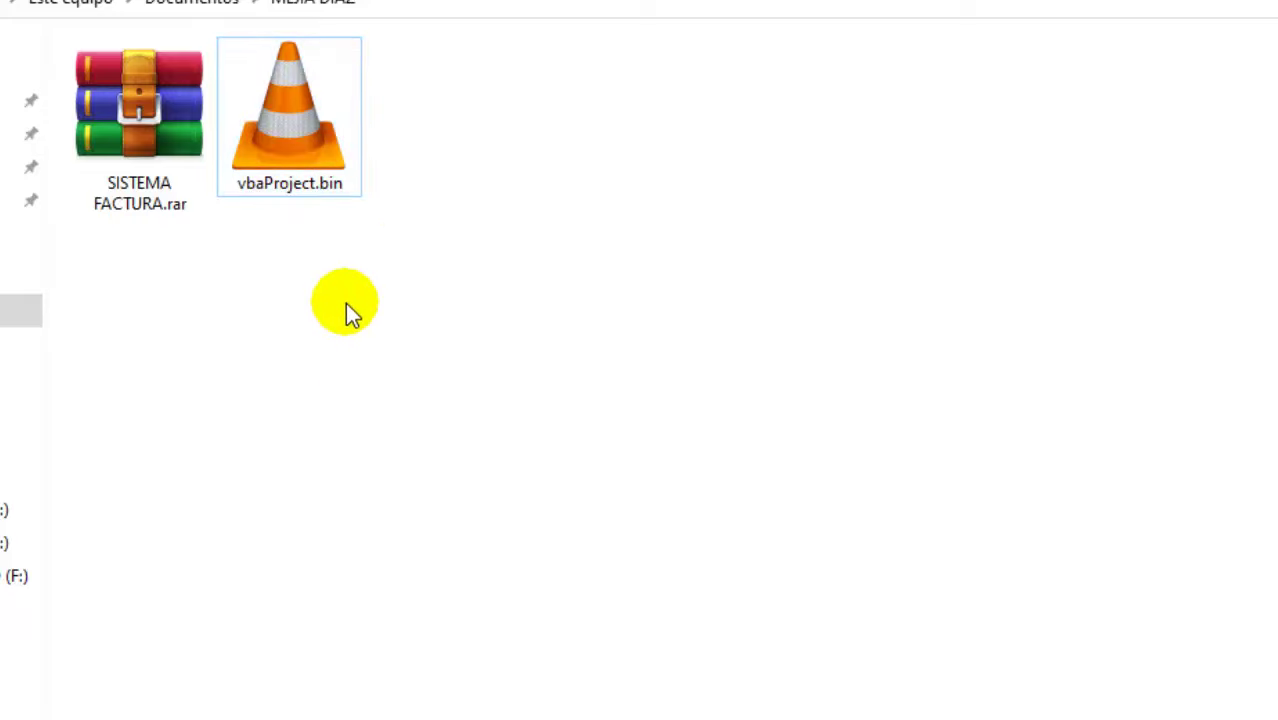
Step: Load vbaProject.bin into UltraEdit to view its raw bytes in hex
{"action": "left_click", "coordinate": [430, 708]}
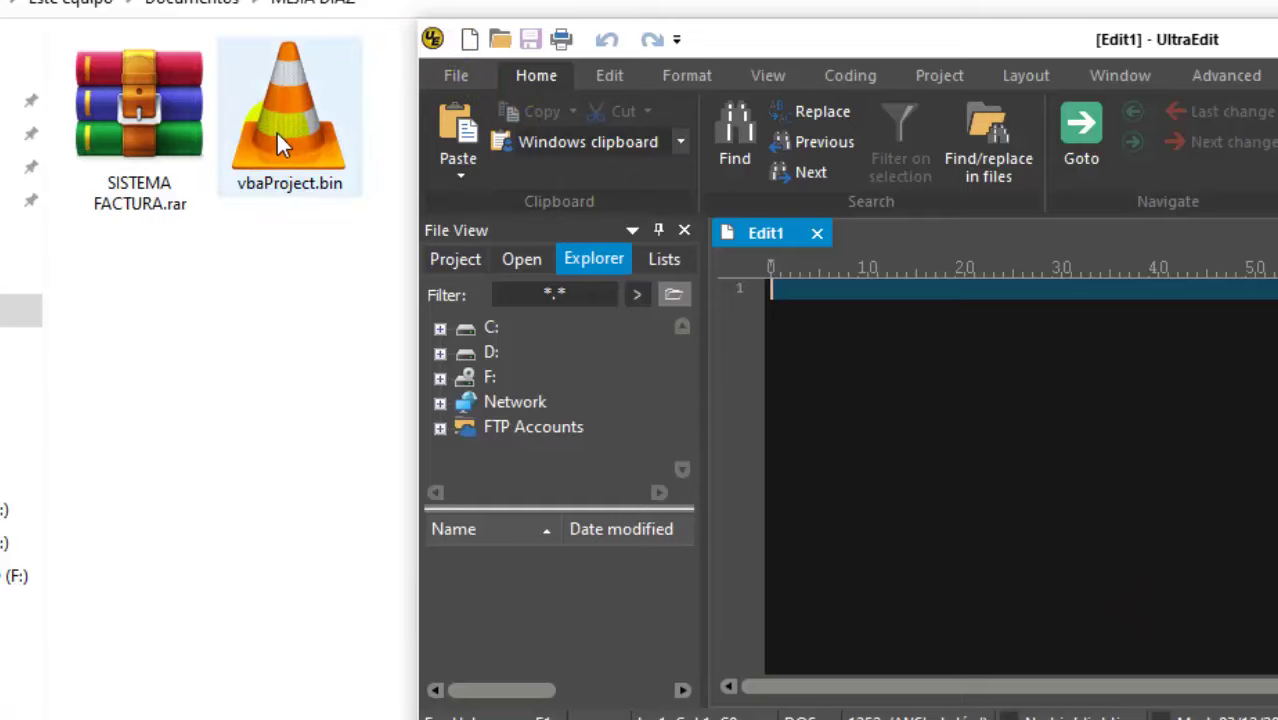
{"action": "left_click_drag", "start_coordinate": [276, 130], "coordinate": [782, 356]}
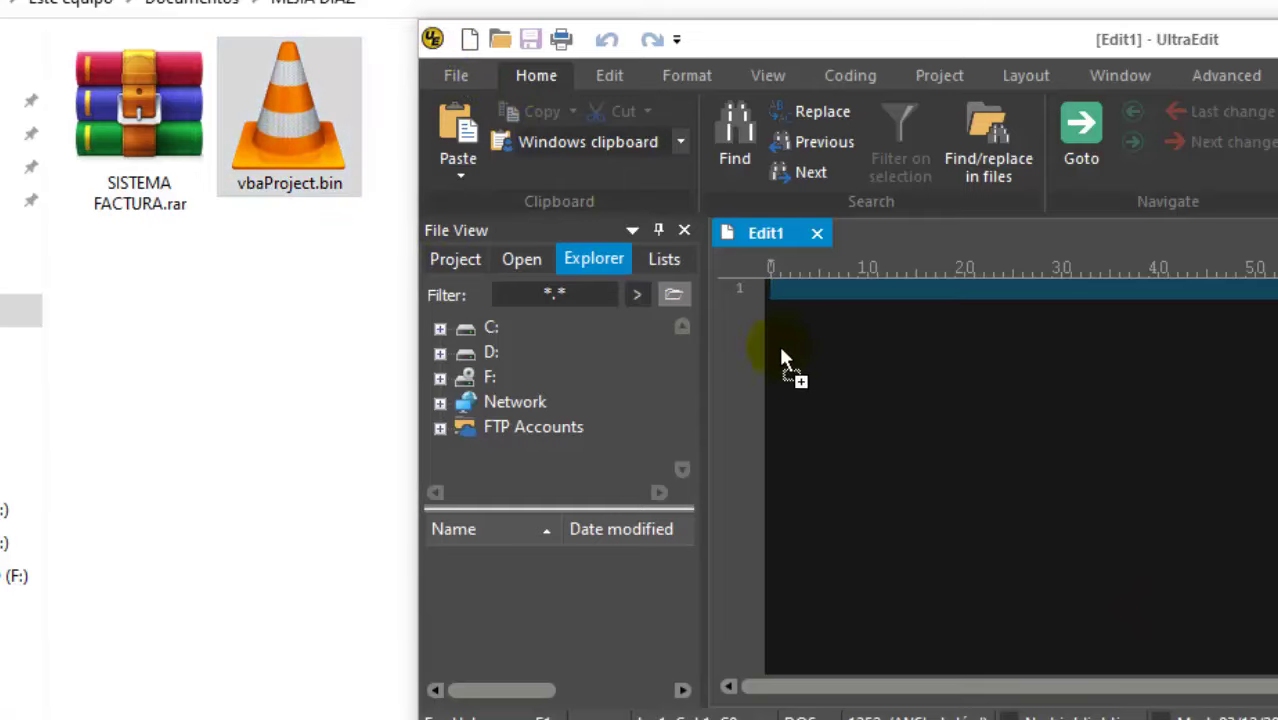
{"action": "left_click_drag", "start_coordinate": [872, 398], "coordinate": [873, 398]}
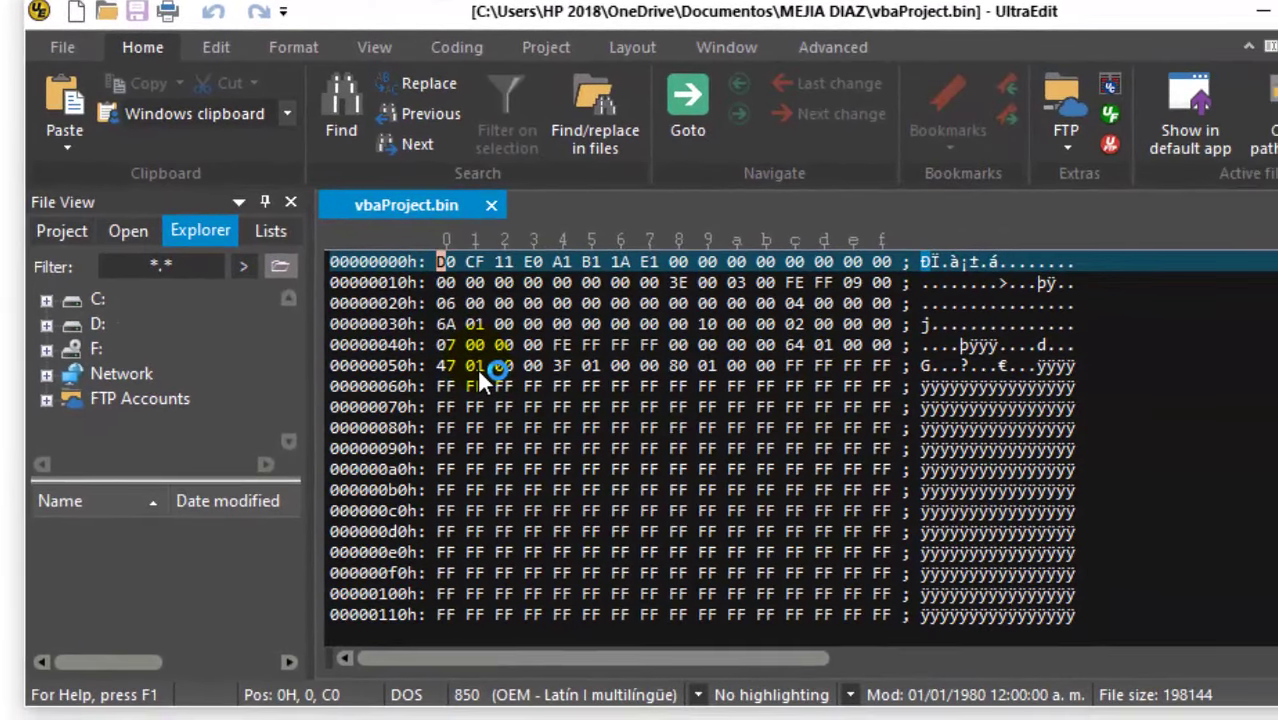
Step: Search vbaProject.bin for the DPB entry and jump to it
{"action": "left_click", "coordinate": [336, 105]}
{"action": "type", "text": "pl"}
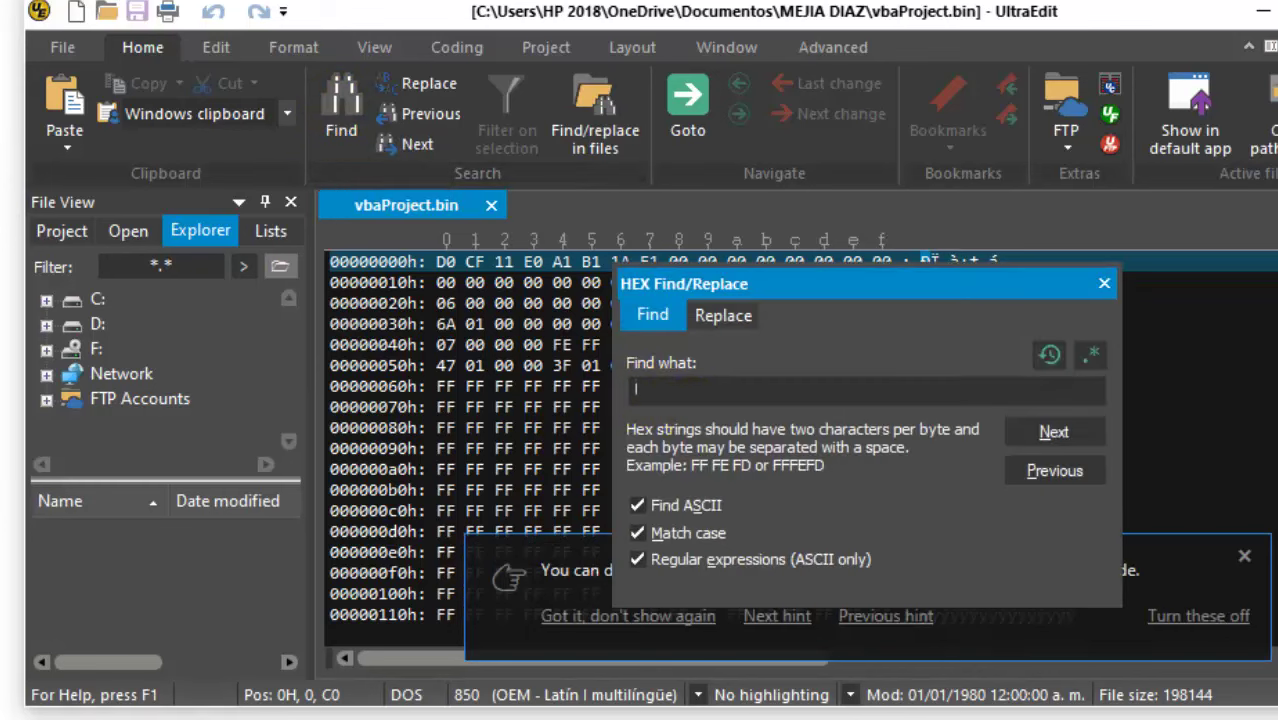
{"action": "left_click", "coordinate": [1017, 431]}
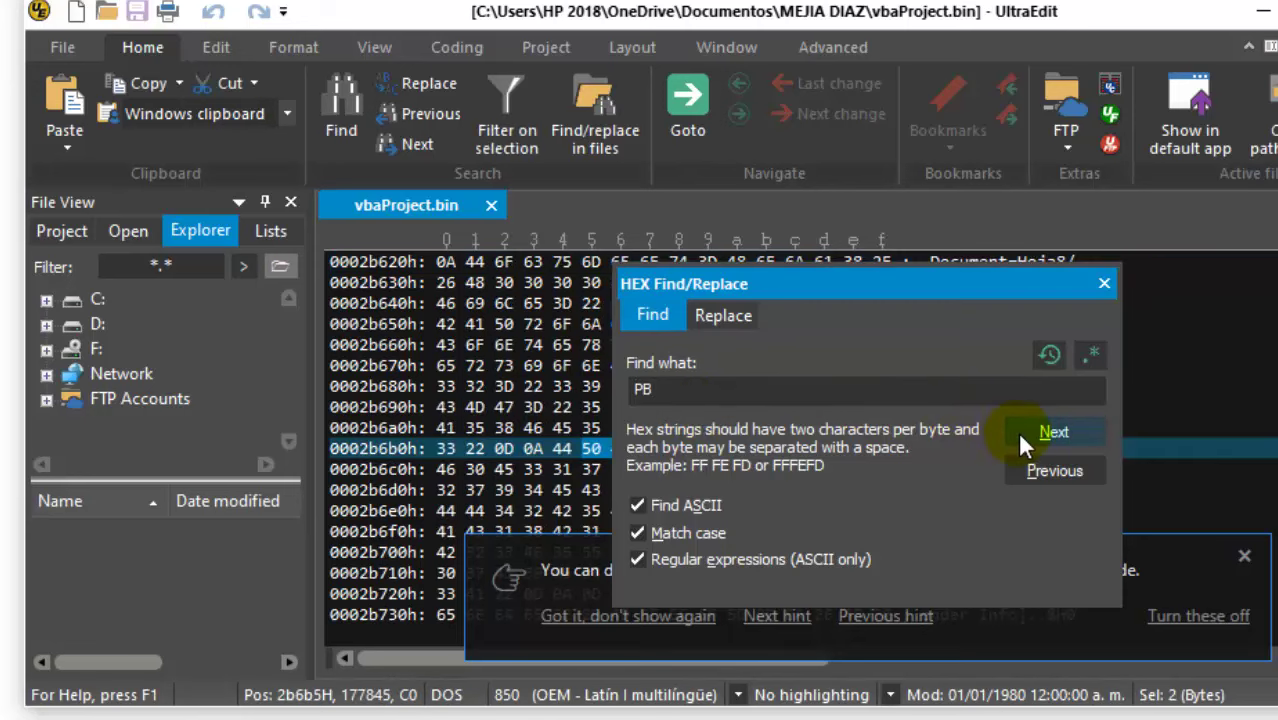
{"action": "left_click", "coordinate": [1104, 287]}
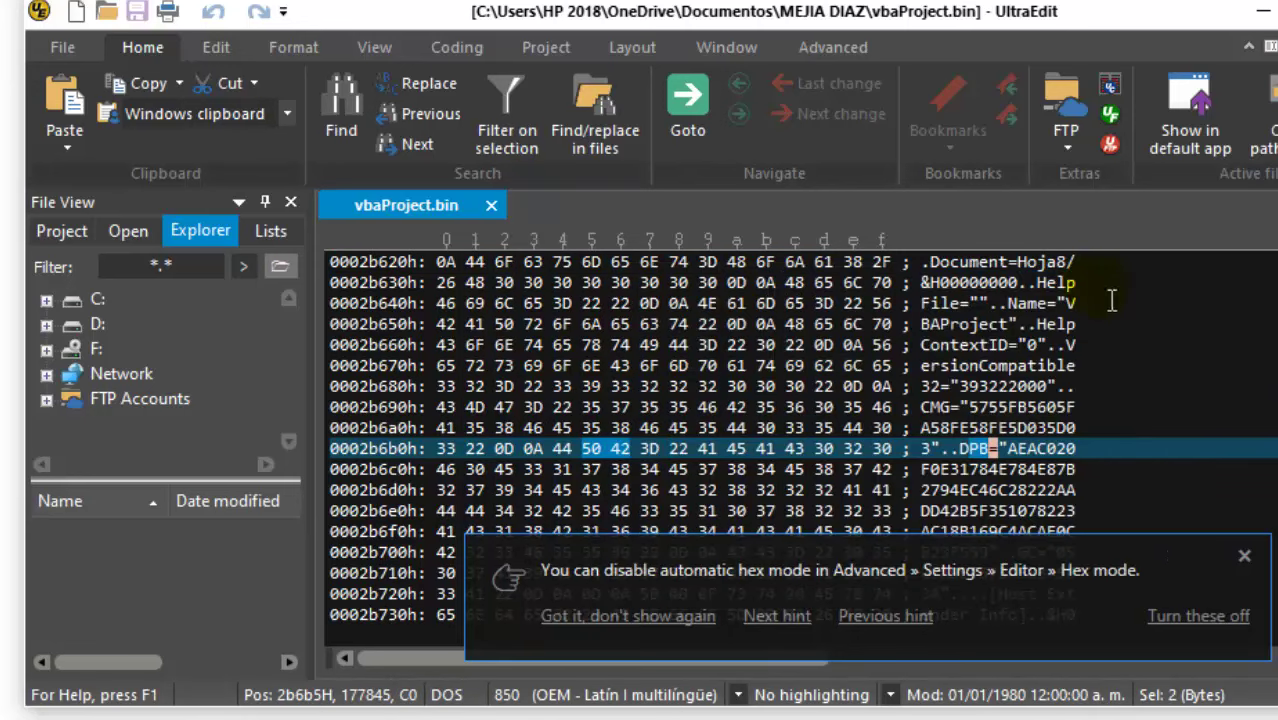
Step: Change DPB to DPX, then close vbaProject.bin, saving the changes
{"action": "left_click", "coordinate": [998, 458]}
{"action": "key", "text": "Left"}
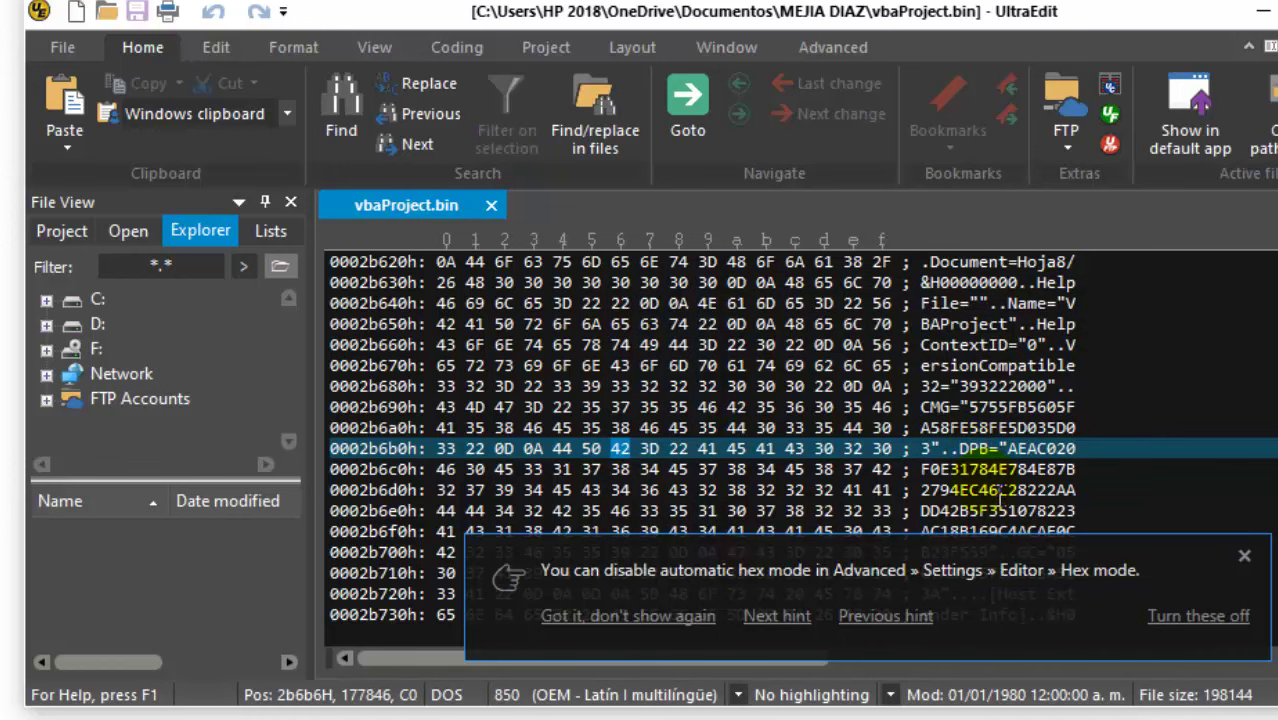
{"action": "type", "text": "X"}
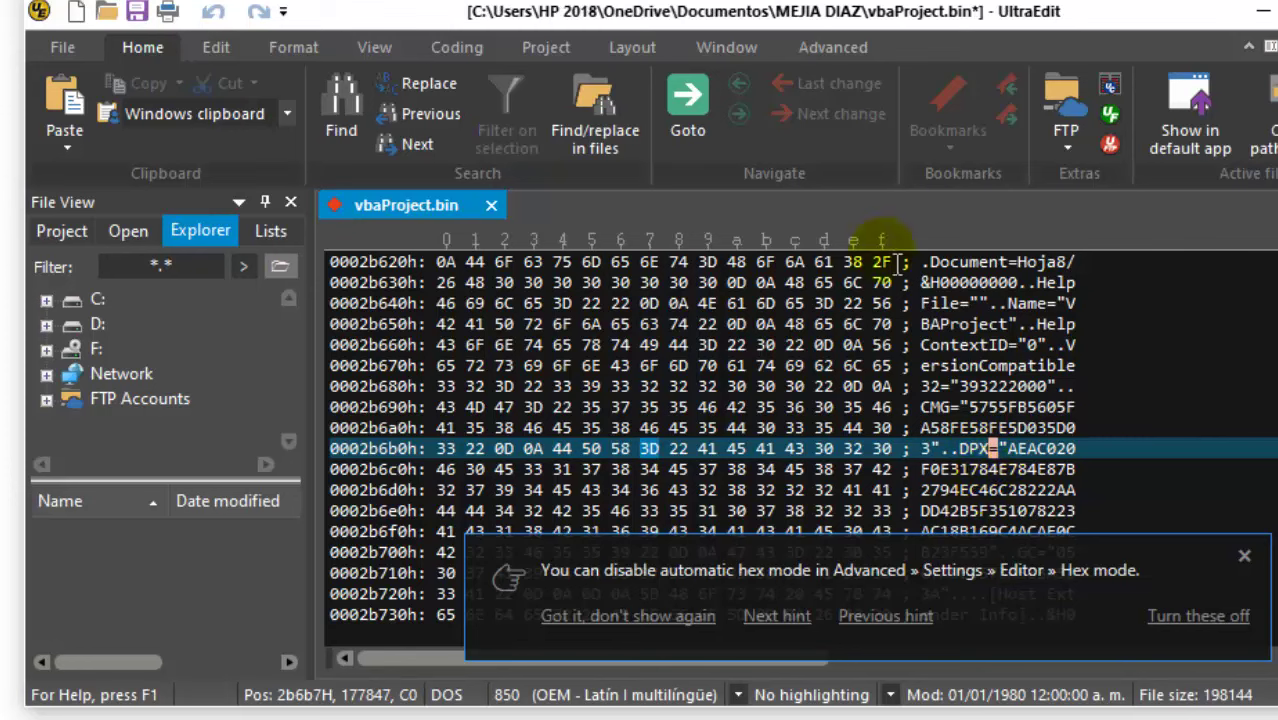
{"action": "left_click", "coordinate": [491, 204]}
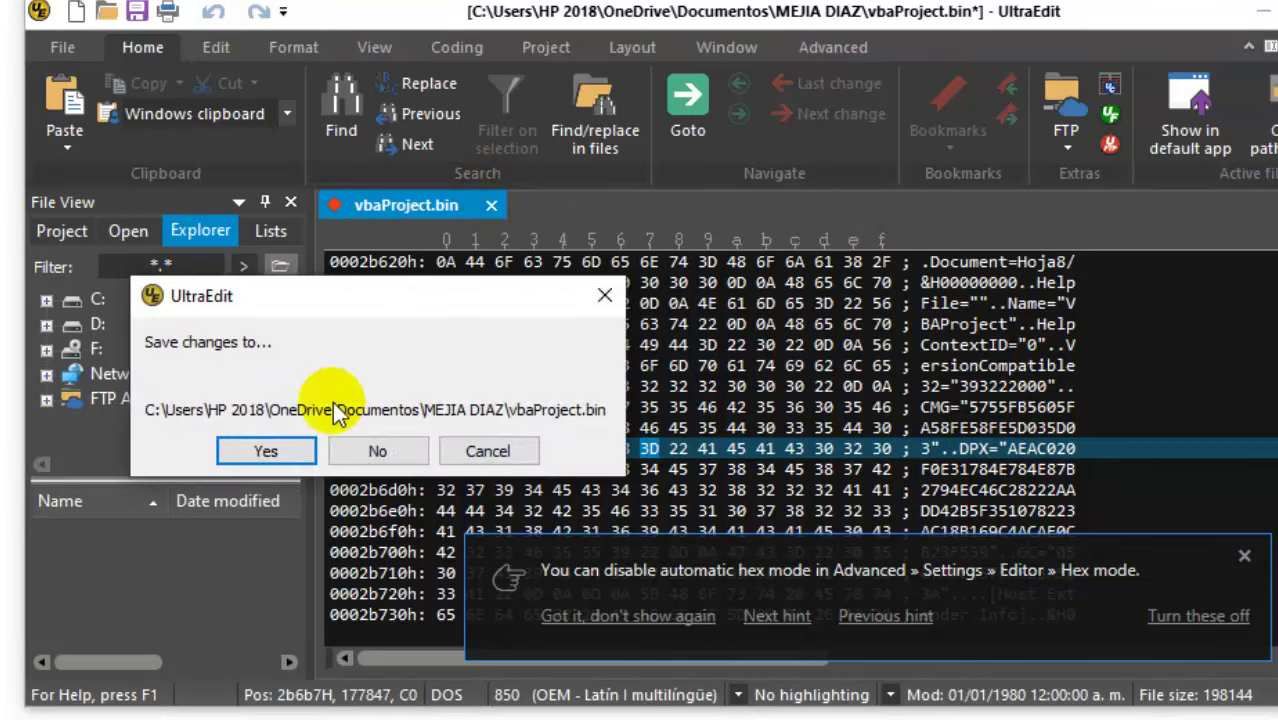
{"action": "left_click", "coordinate": [272, 451]}
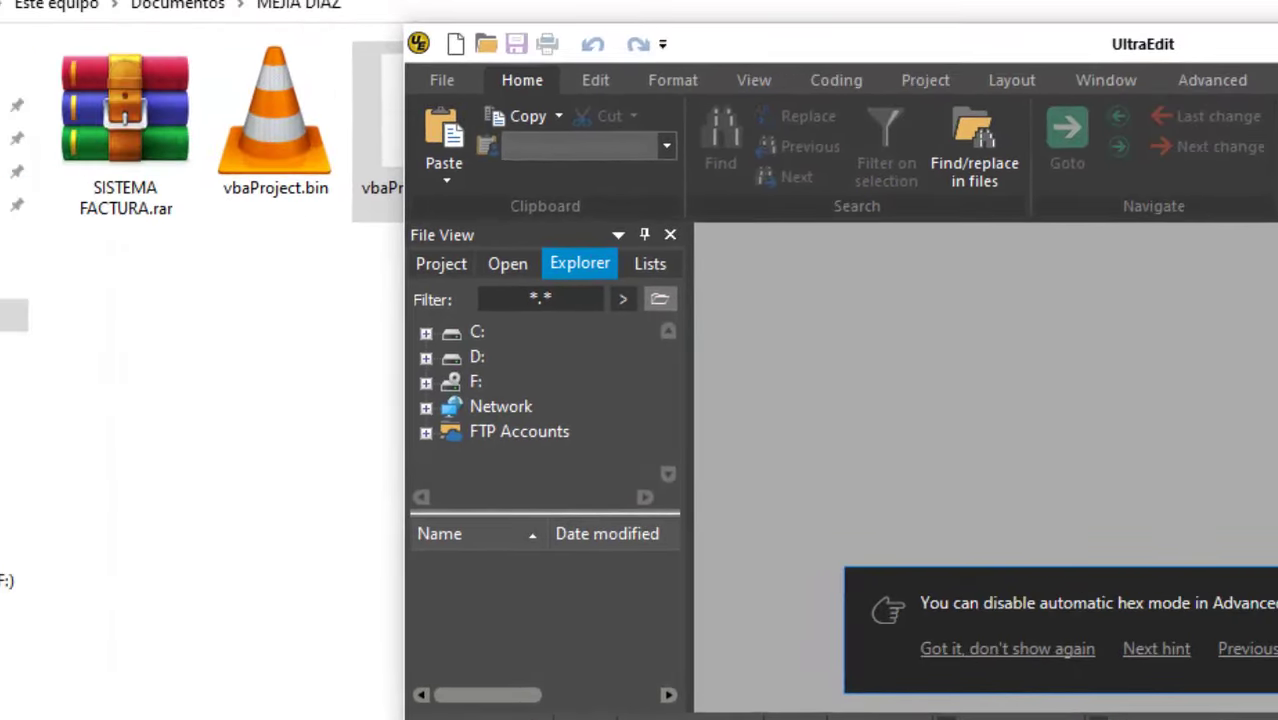
Step: Close UltraEdit and add the edited vbaProject.bin into SISTEMA FACTURA.rar, replacing the original
{"action": "key", "text": "alt+F4"}
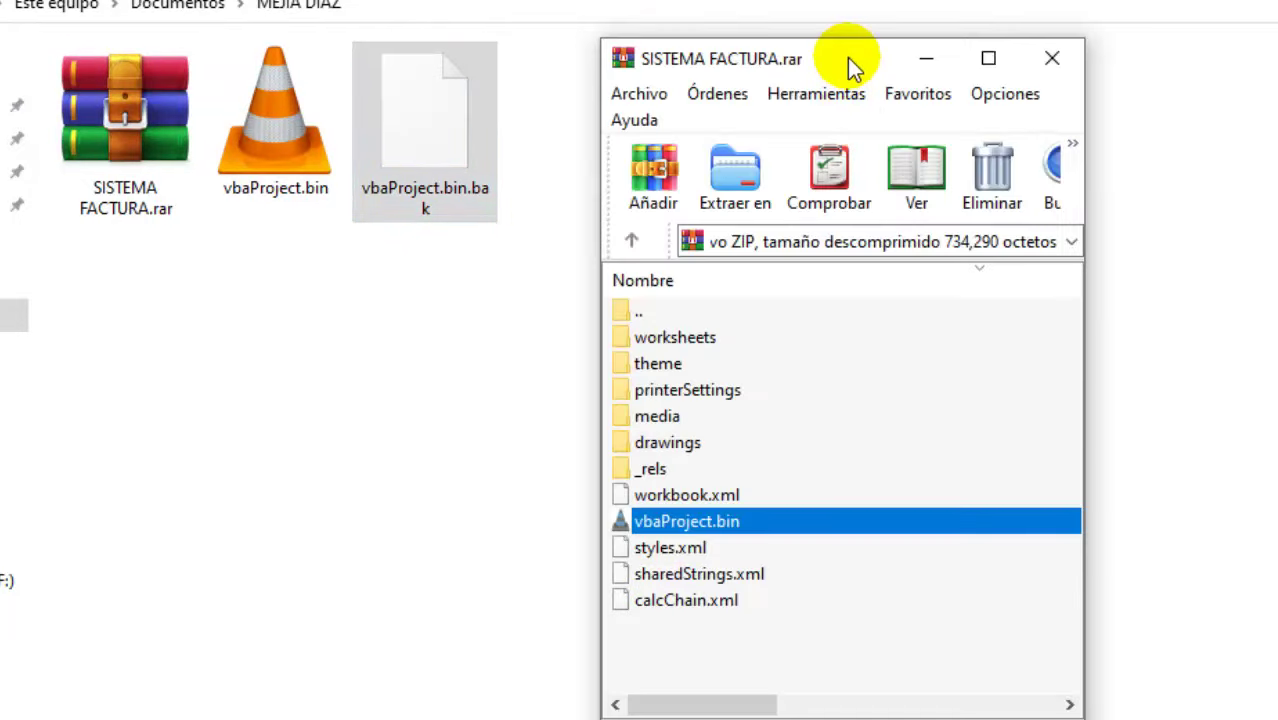
{"action": "left_click_drag", "start_coordinate": [848, 66], "coordinate": [884, 60]}
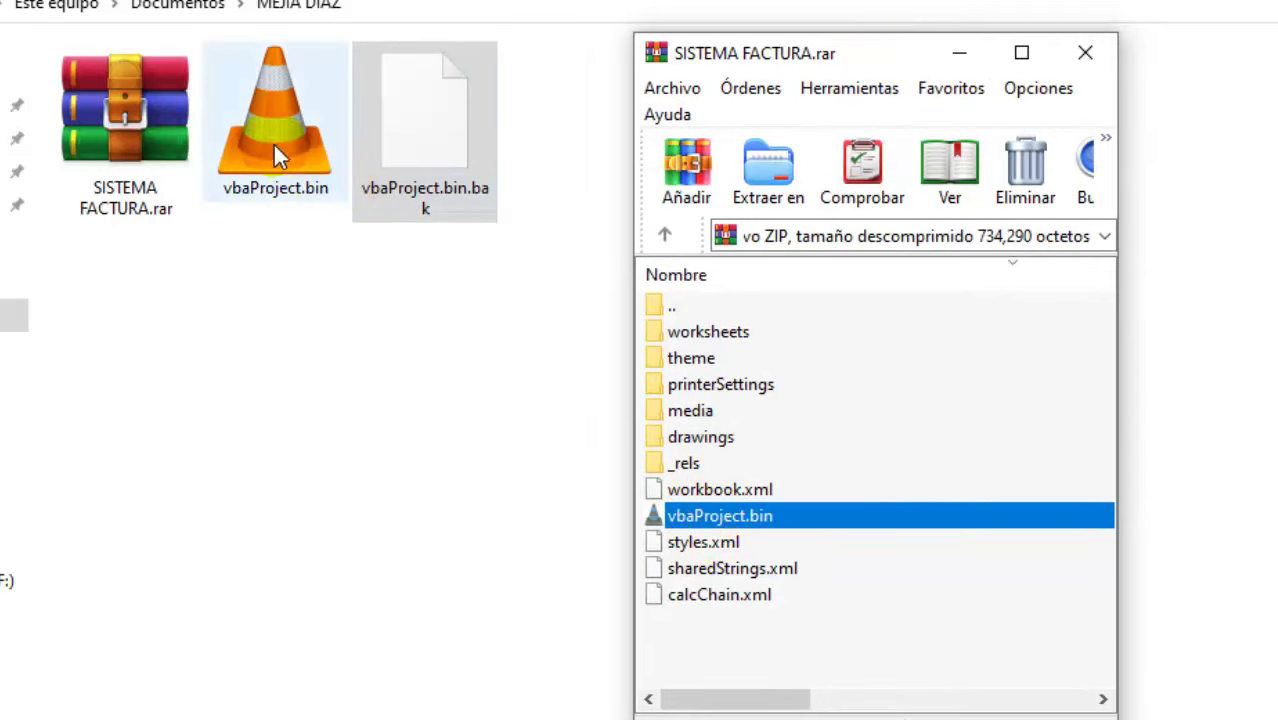
{"action": "mouse_move", "coordinate": [275, 152]}
{"action": "left_mouse_down"}
{"action": "mouse_move", "coordinate": [660, 362]}
{"action": "mouse_move", "coordinate": [798, 462]}
{"action": "mouse_move", "coordinate": [808, 498]}
{"action": "left_mouse_up"}
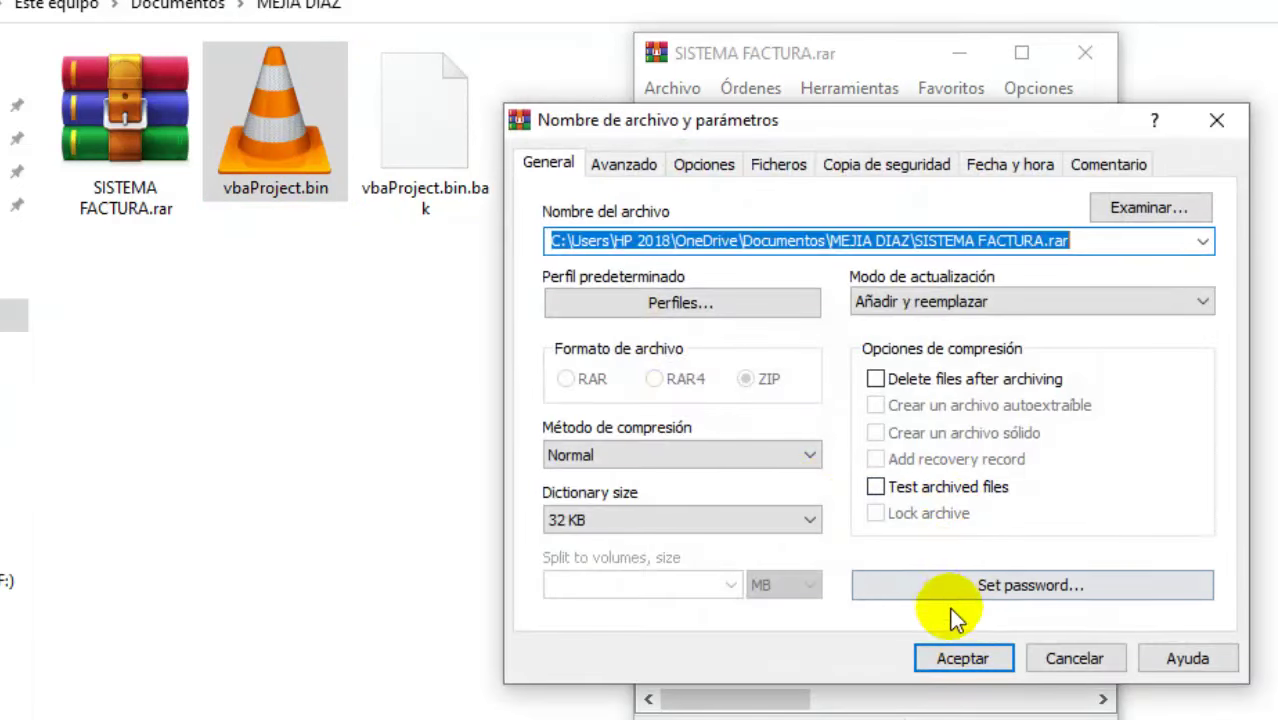
{"action": "left_click", "coordinate": [952, 660]}
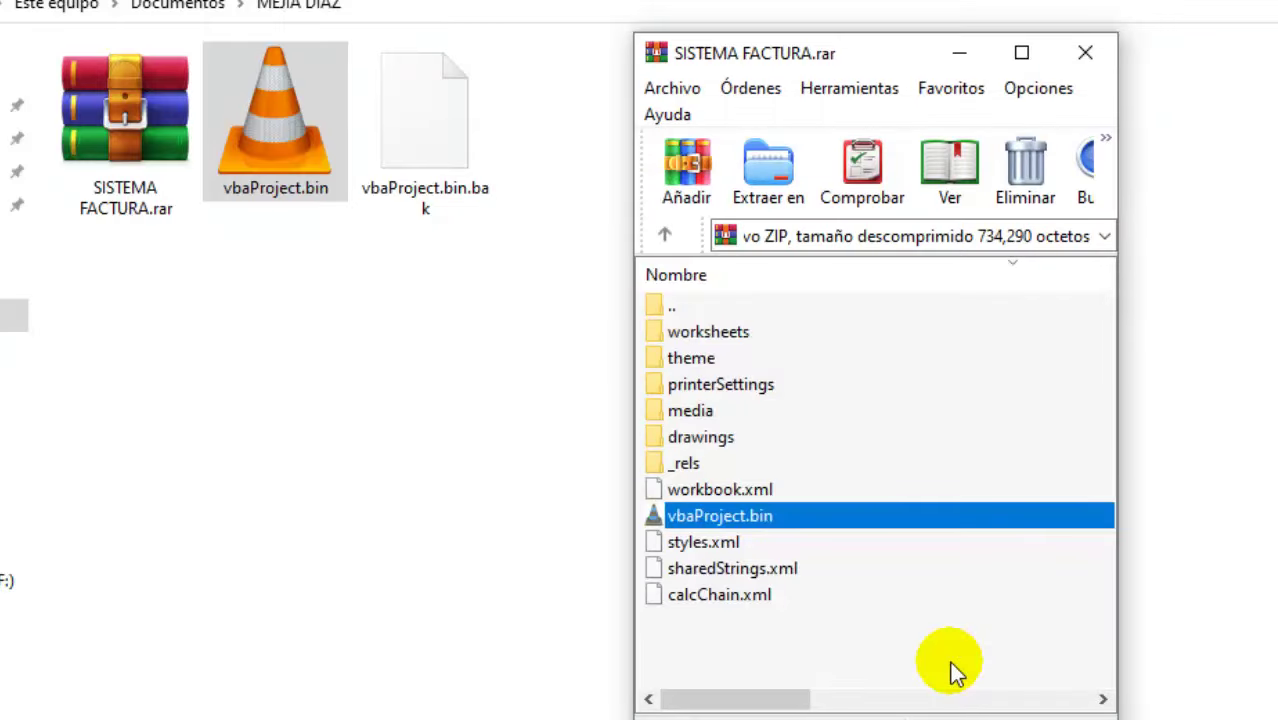
Step: Close WinRAR and rename SISTEMA FACTURA.rar to SISTEMA FACTURA.xlsm, accepting the extension warning
{"action": "left_click", "coordinate": [1085, 55]}
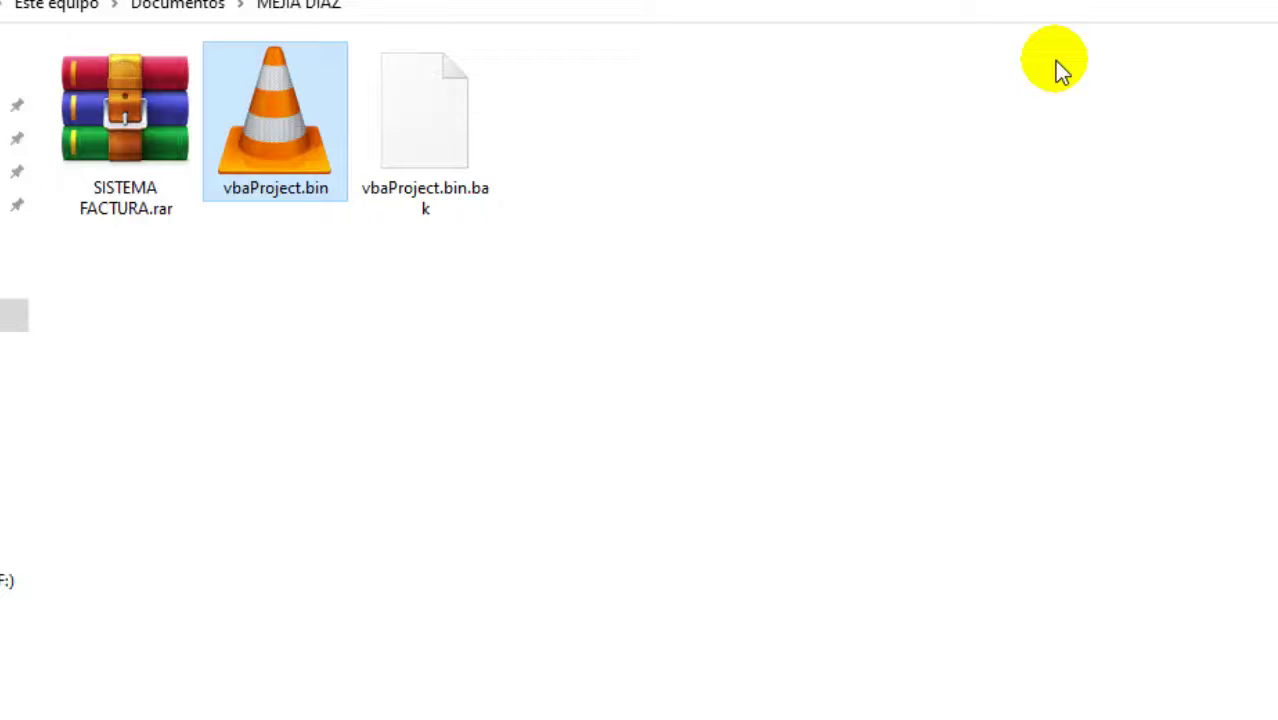
{"action": "left_click", "coordinate": [174, 210]}
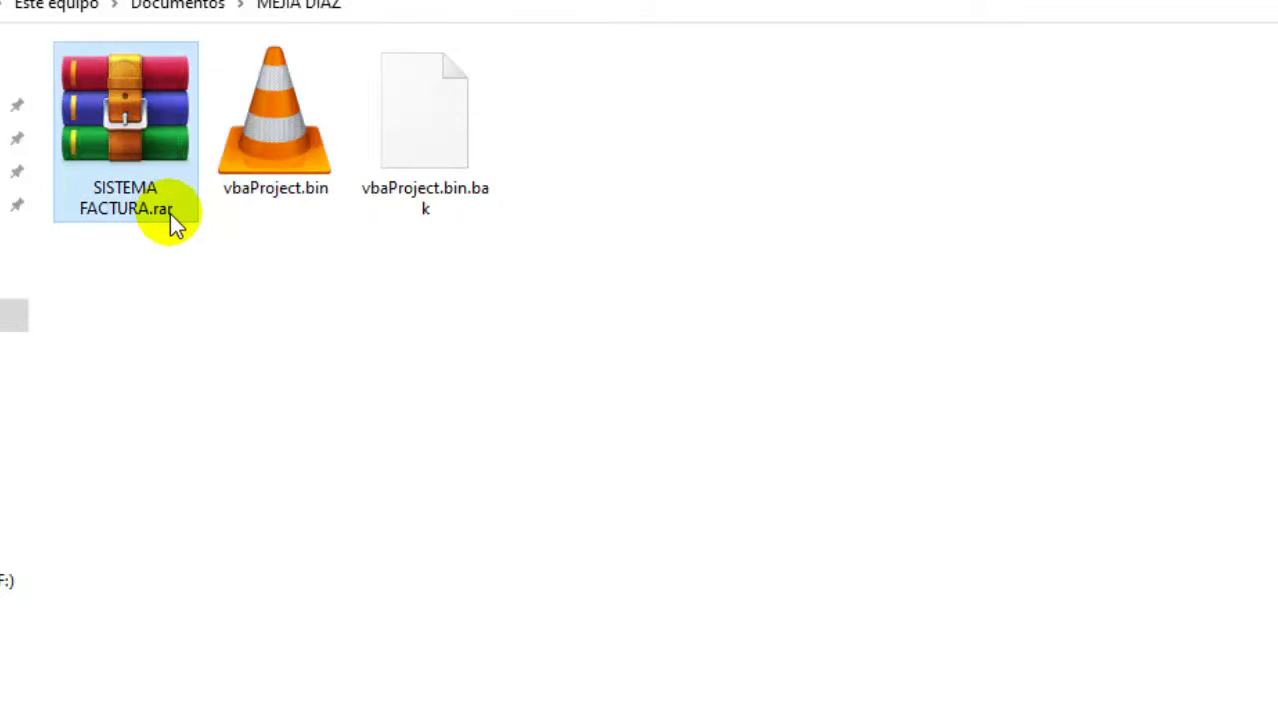
{"action": "left_click", "coordinate": [170, 212]}
{"action": "left_click", "coordinate": [182, 212]}
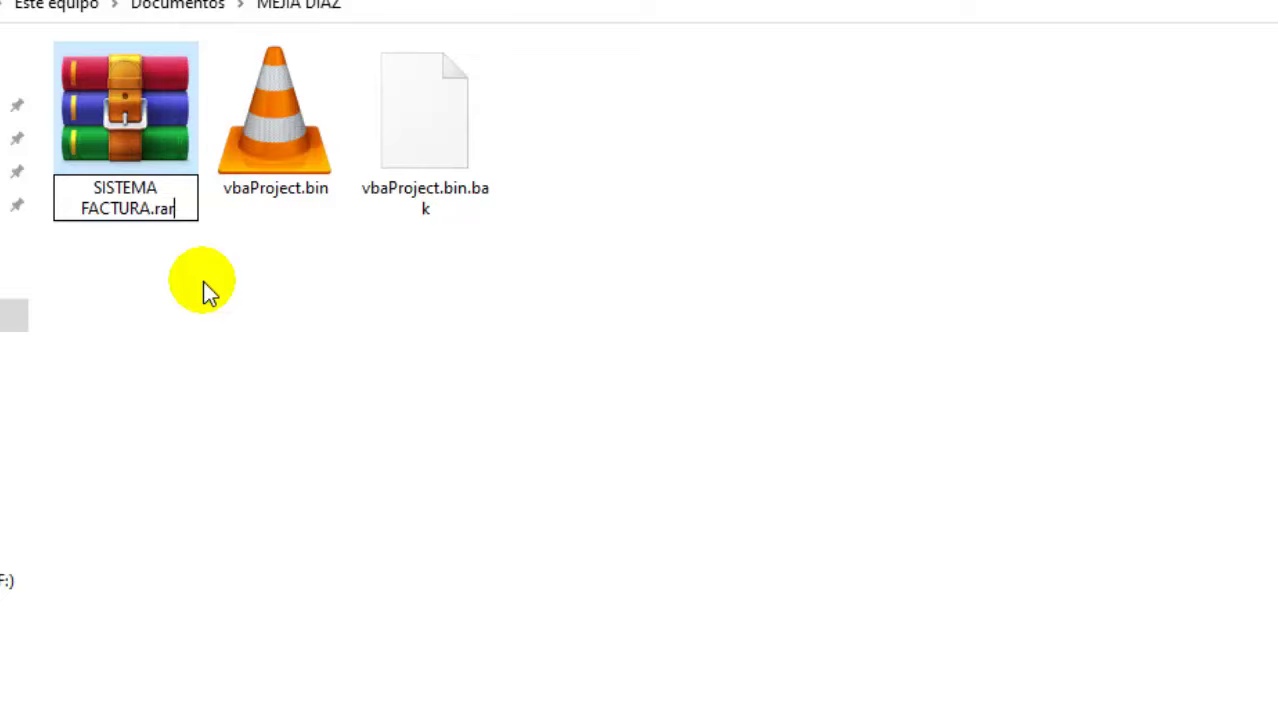
{"action": "key", "text": "BackSpace"}
{"action": "key", "text": "BackSpace"}
{"action": "key", "text": "BackSpace"}
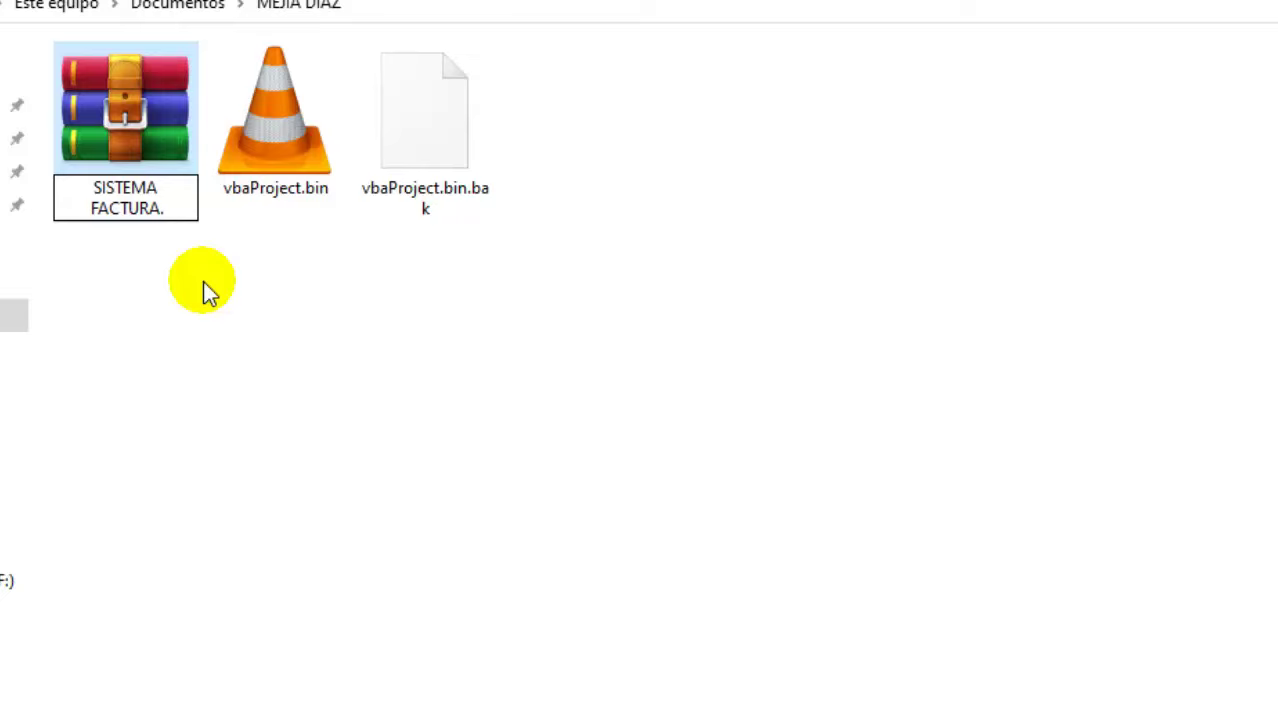
{"action": "type", "text": "xl"}
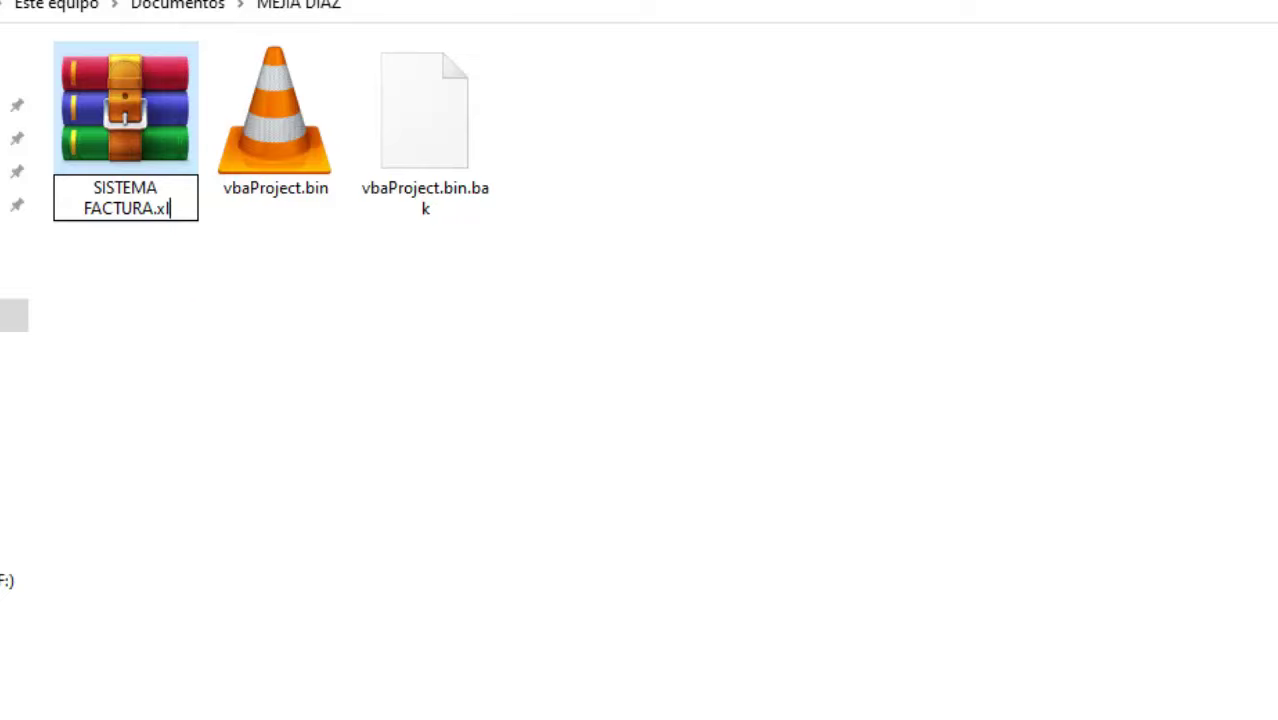
{"action": "type", "text": "sm"}
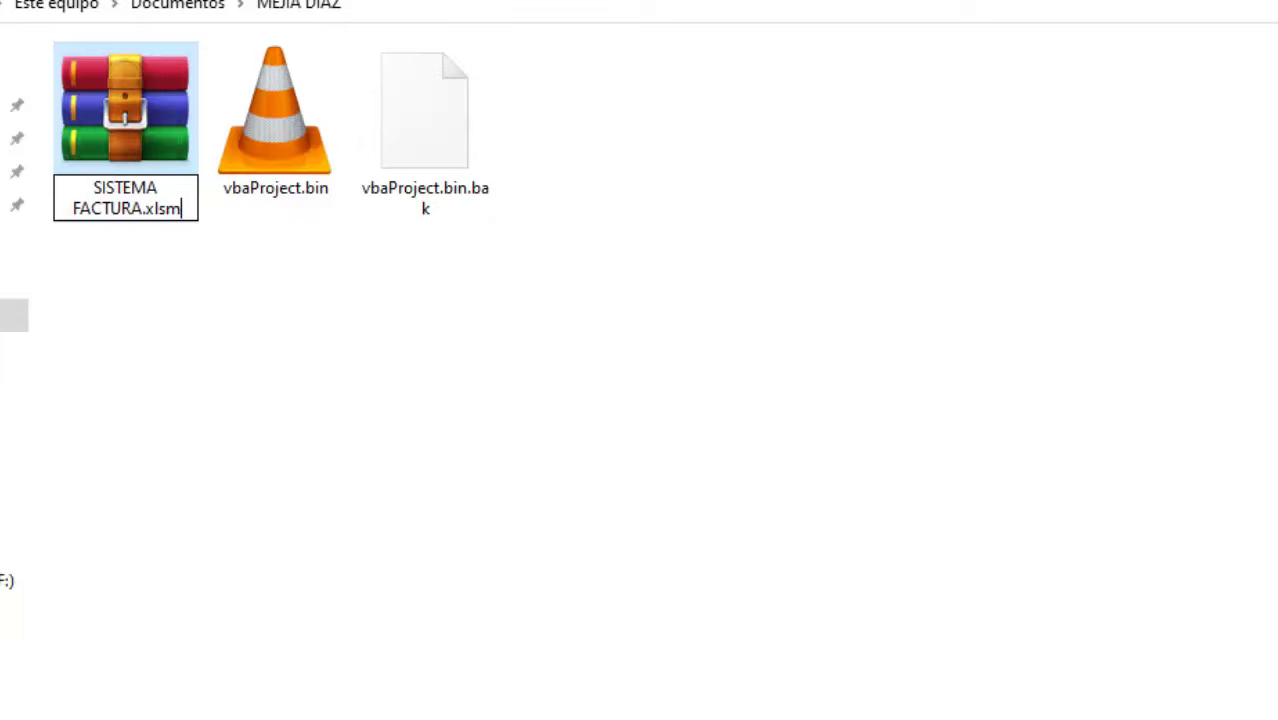
{"action": "left_click", "coordinate": [203, 281]}
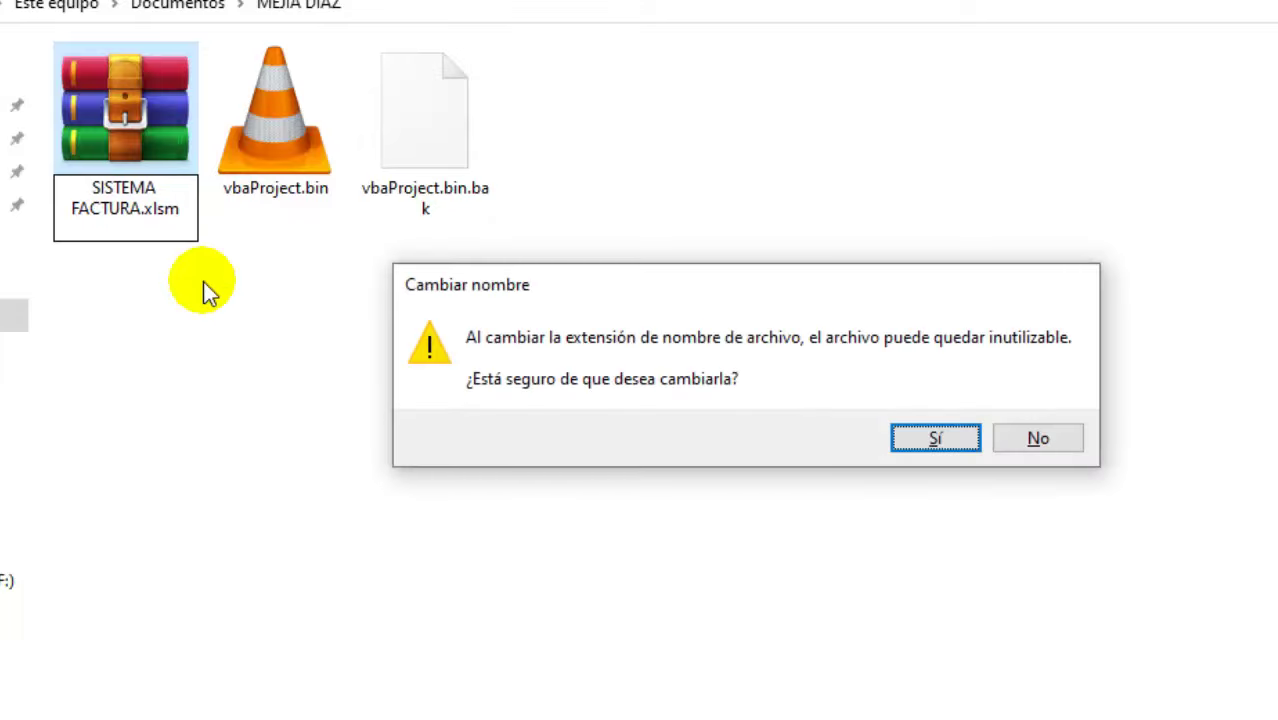
{"action": "left_click", "coordinate": [905, 438]}
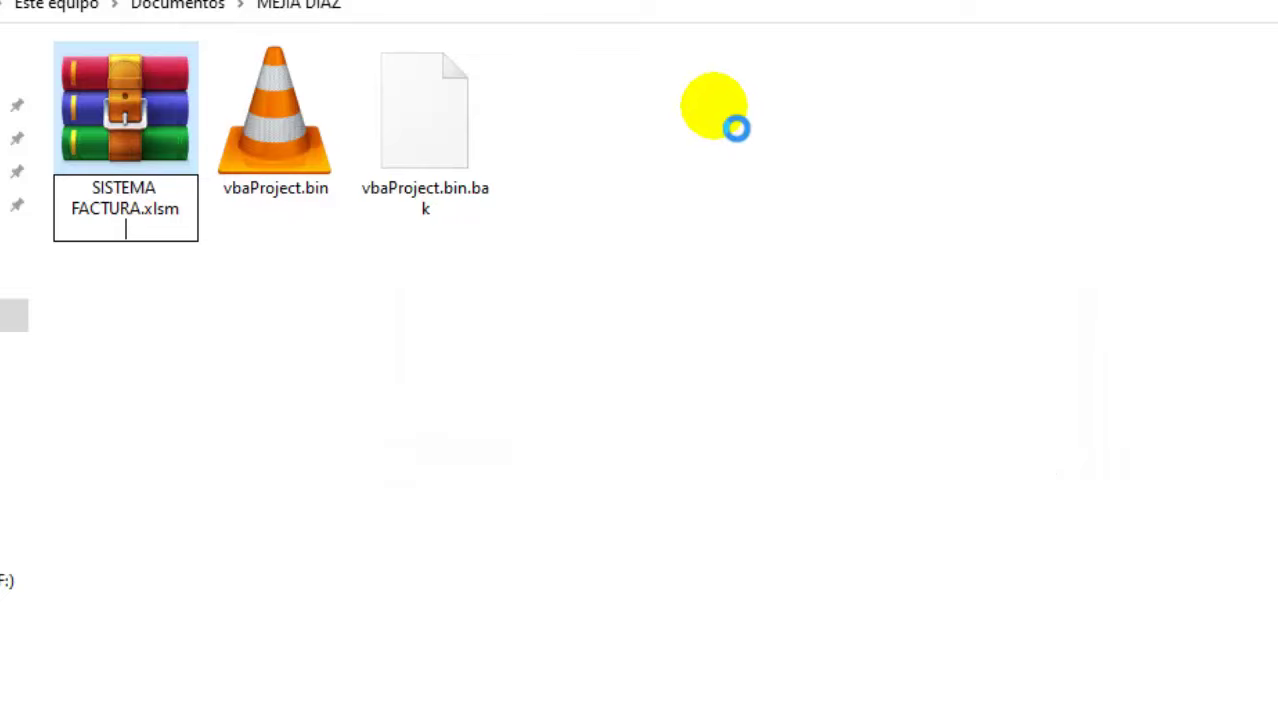
Step: Reopen the workbook past the invalid DPX key warning and expand Módulos in the VBA editor
{"action": "double_click", "coordinate": [125, 155]}
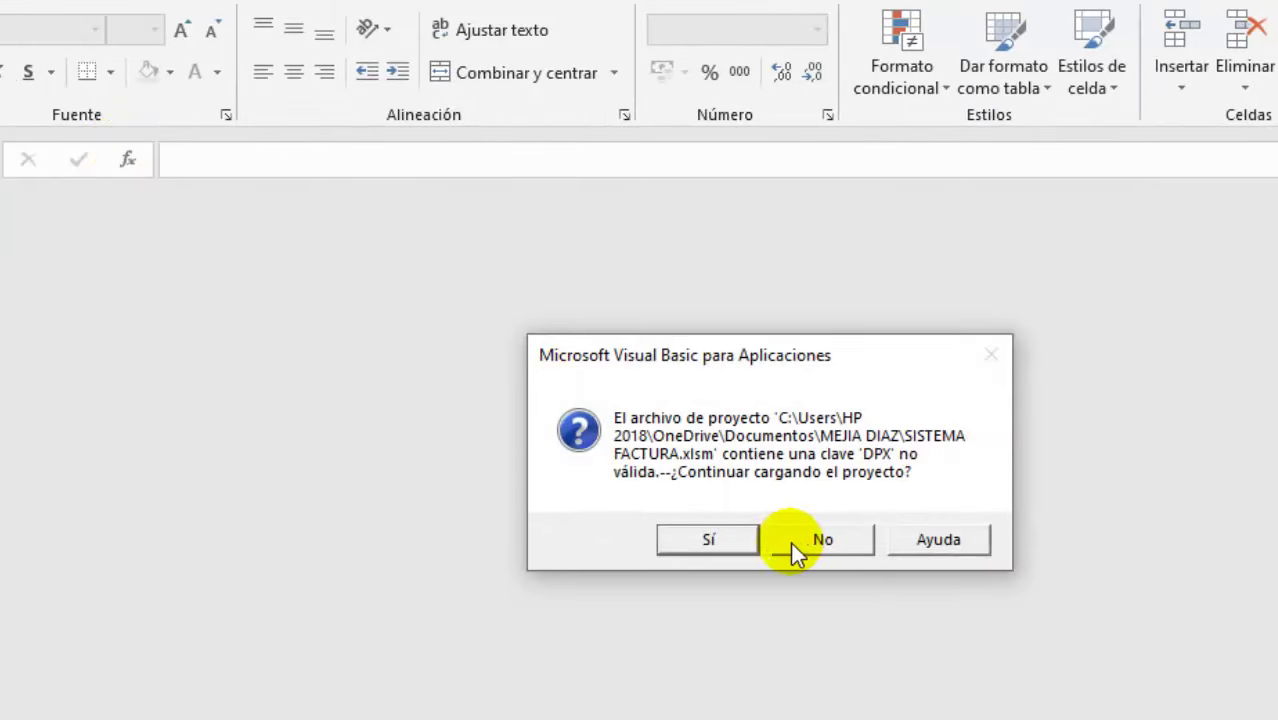
{"action": "left_click", "coordinate": [716, 541]}
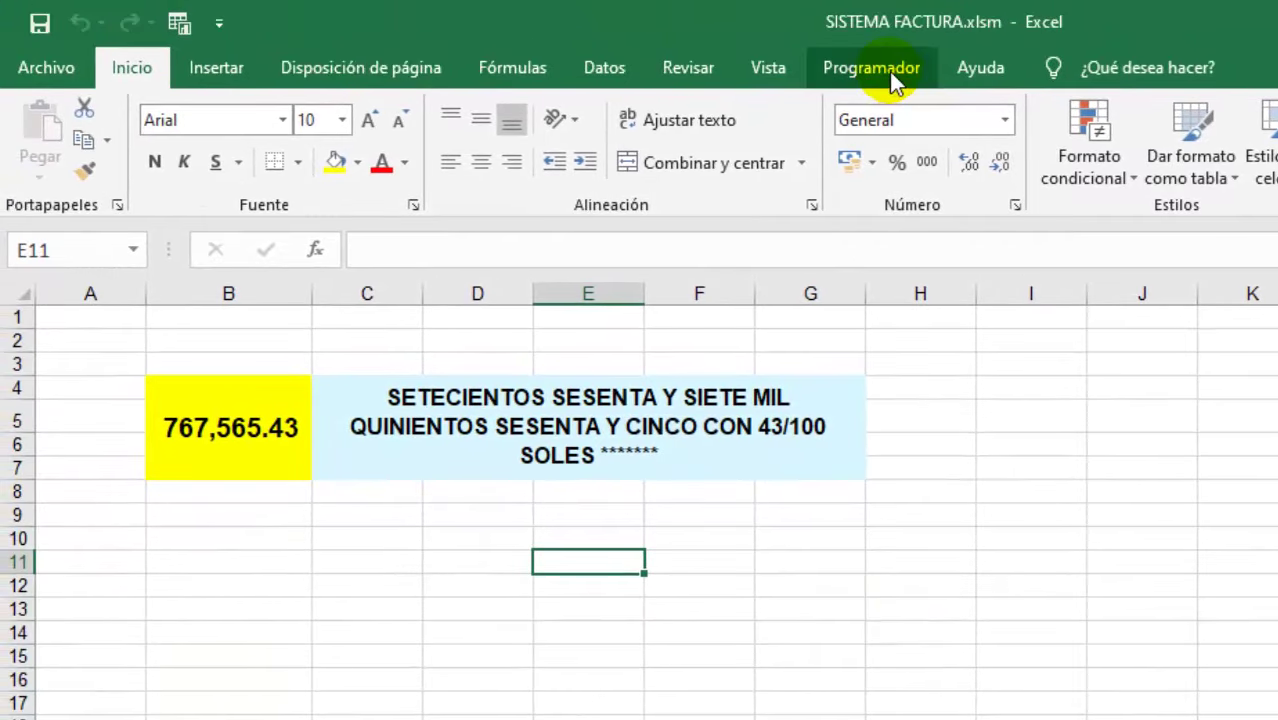
{"action": "left_click", "coordinate": [889, 71]}
{"action": "left_click", "coordinate": [32, 158]}
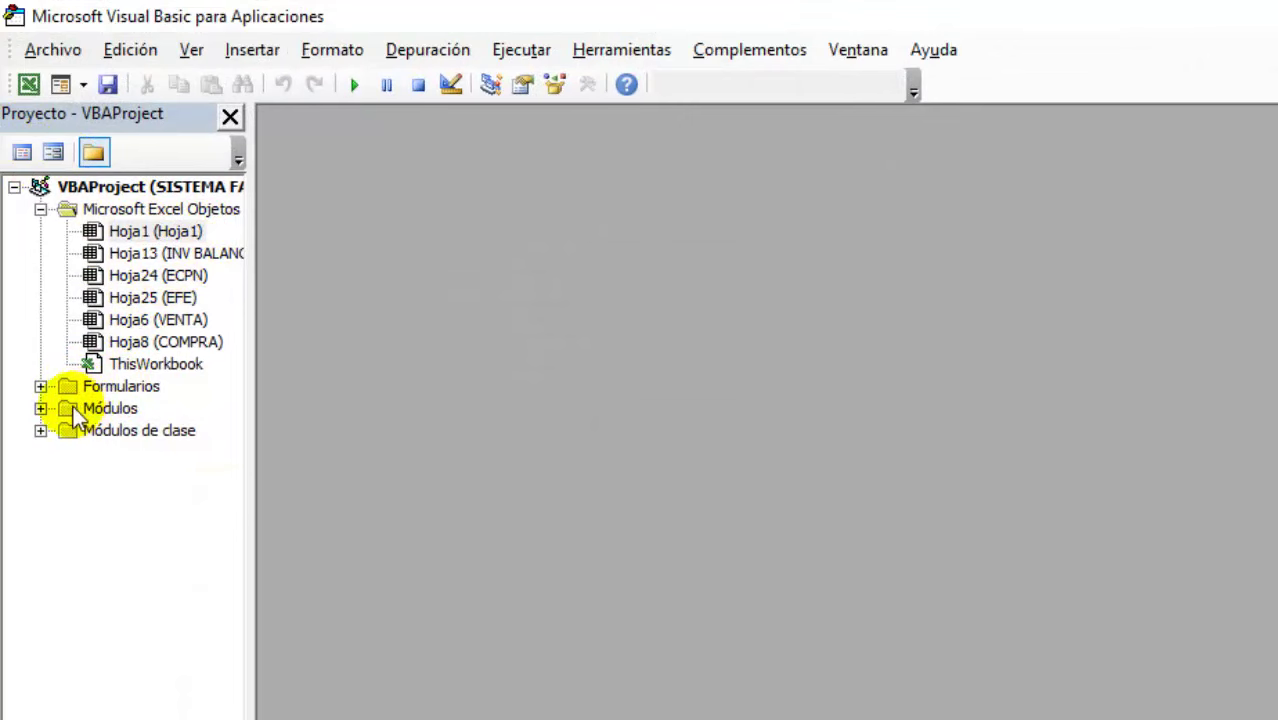
{"action": "left_click", "coordinate": [40, 408]}
{"action": "double_click", "coordinate": [137, 452]}
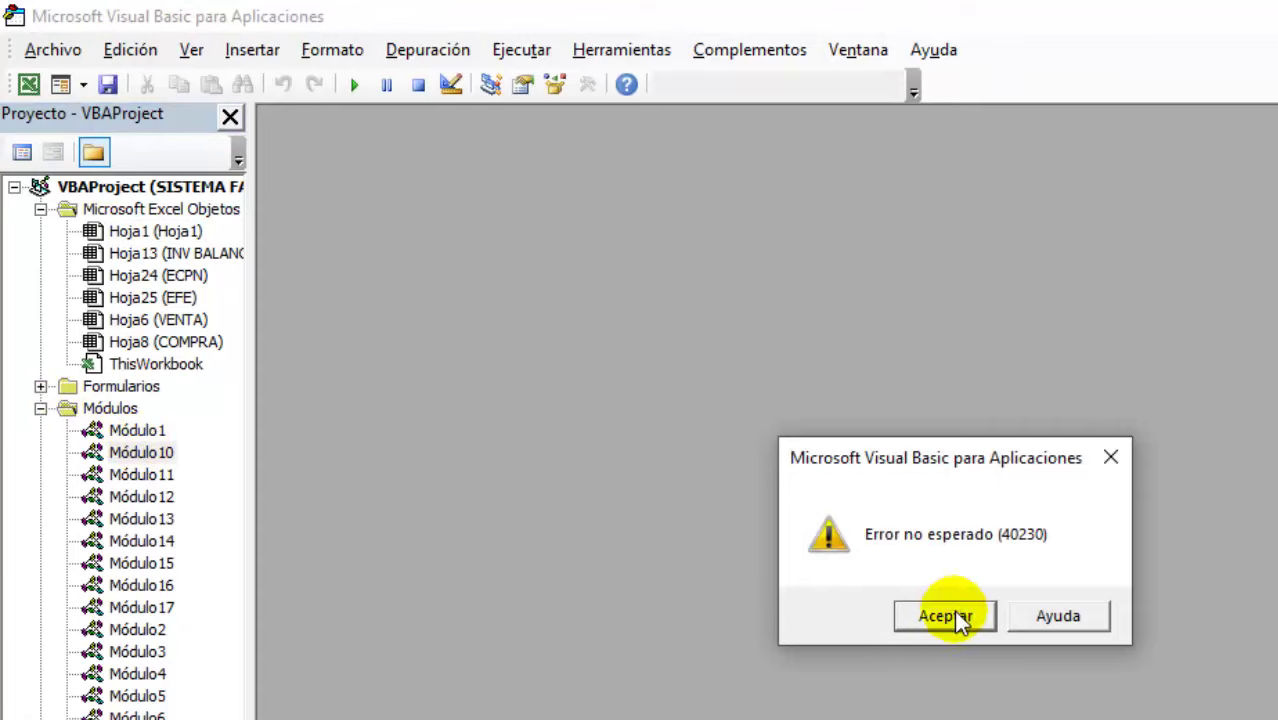
{"action": "left_click", "coordinate": [960, 617]}
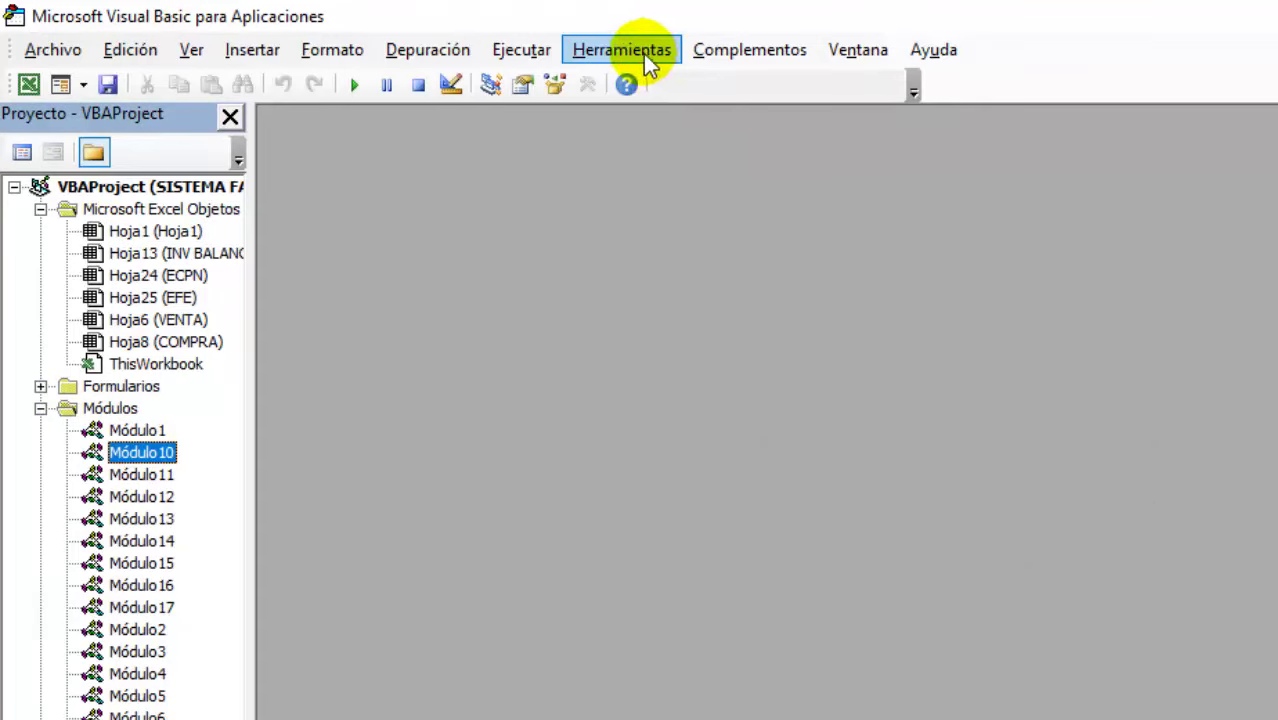
Step: In VBAProject properties' Protección tab, leave 'Bloquear proyecto para visualización' unchecked and accept
{"action": "left_click", "coordinate": [643, 54]}
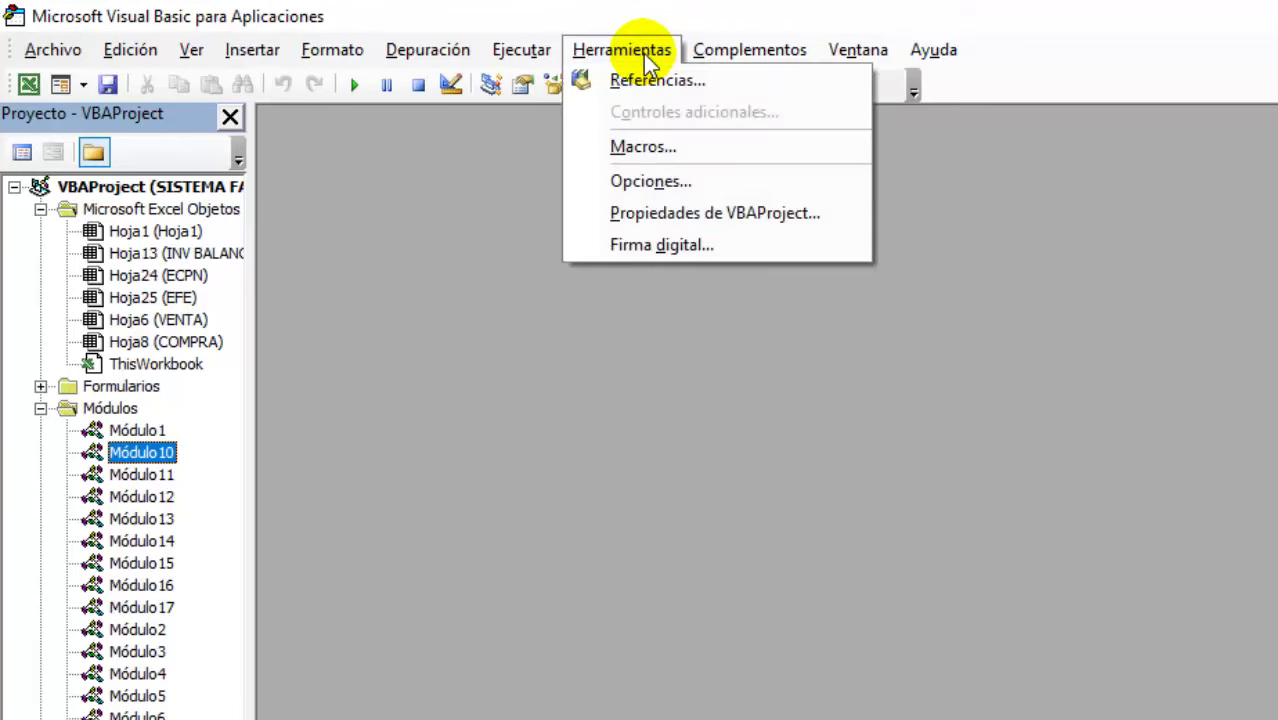
{"action": "left_click", "coordinate": [648, 212]}
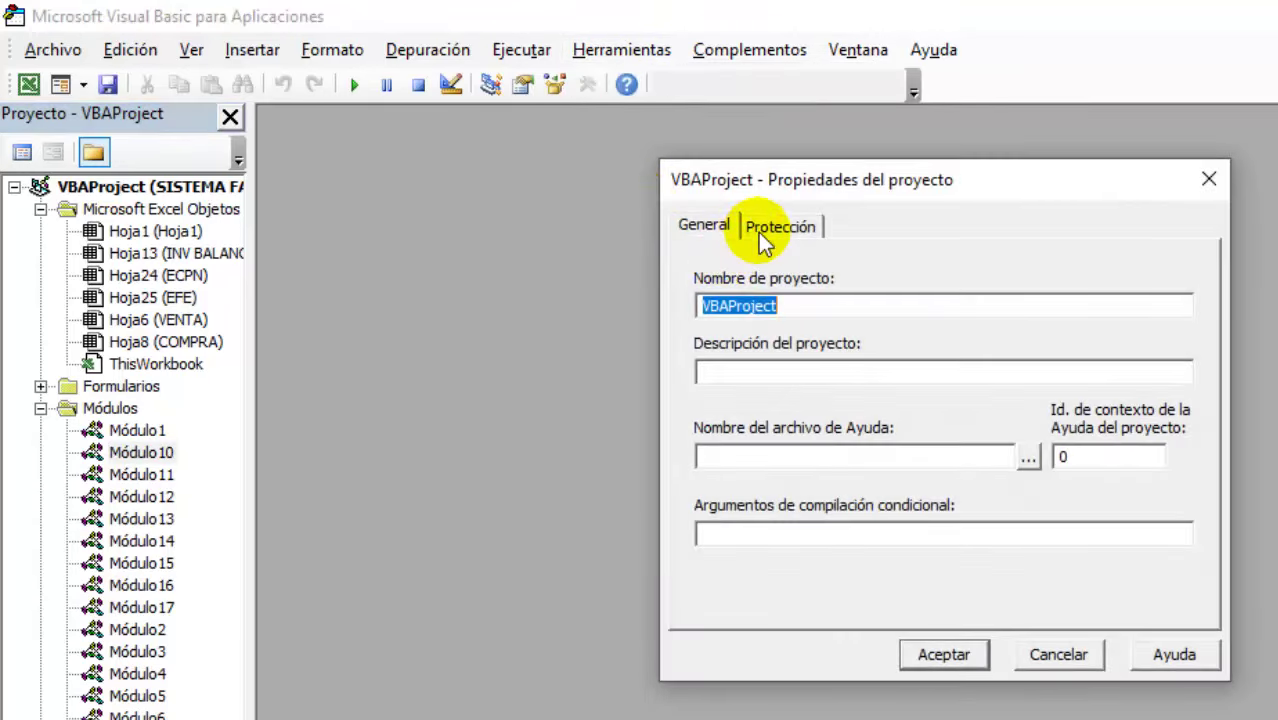
{"action": "left_click", "coordinate": [766, 235]}
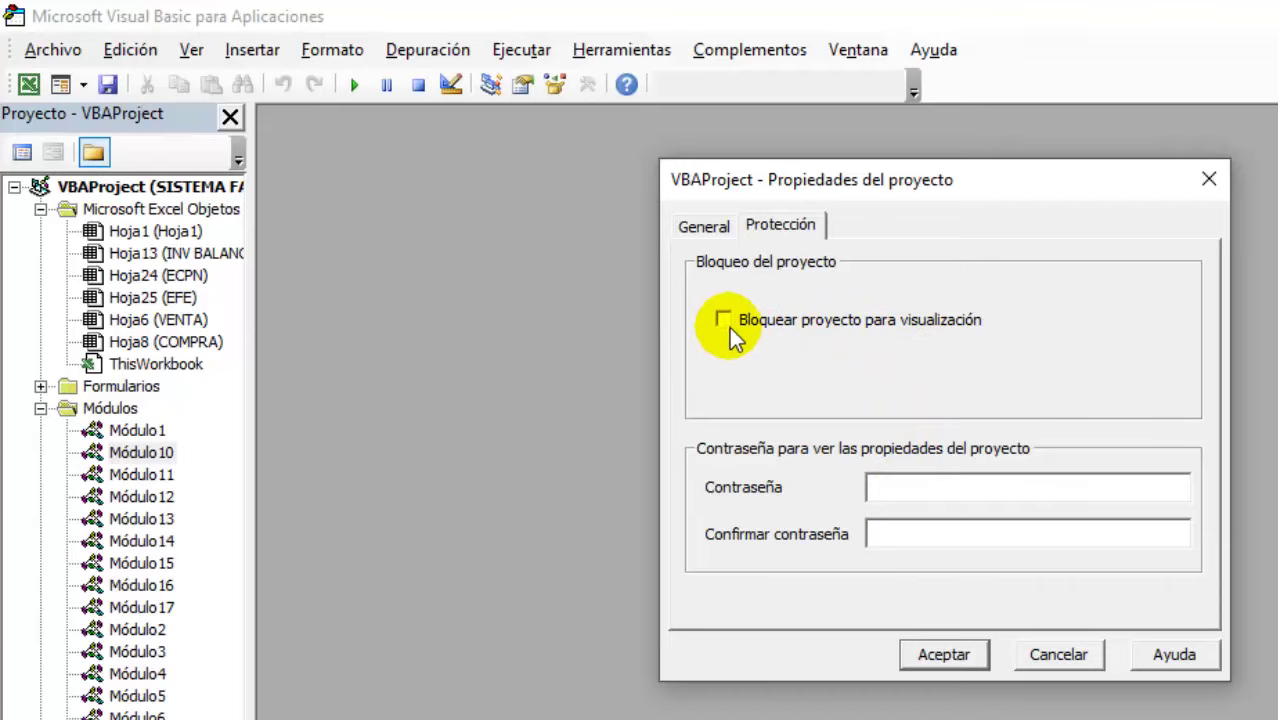
{"action": "left_click", "coordinate": [950, 656]}
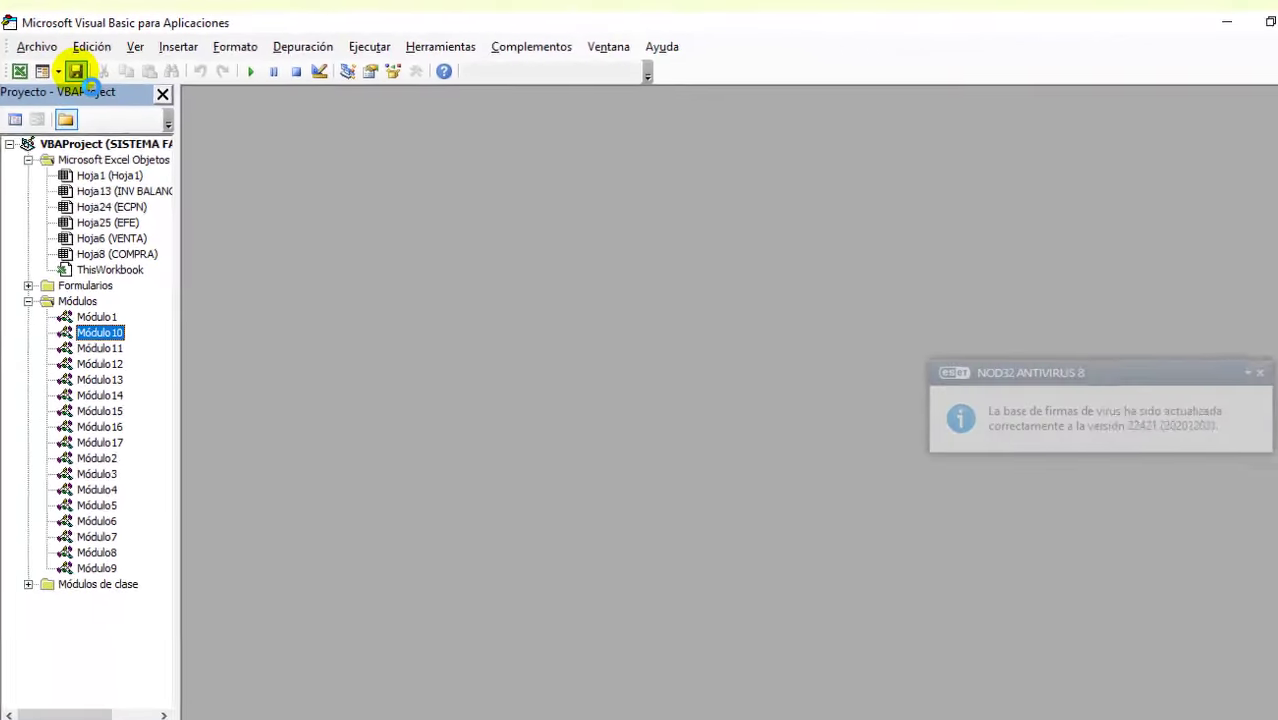
Step: Save the workbook with its VBA project, then close the VBA editor and Excel
{"action": "left_click", "coordinate": [76, 71]}
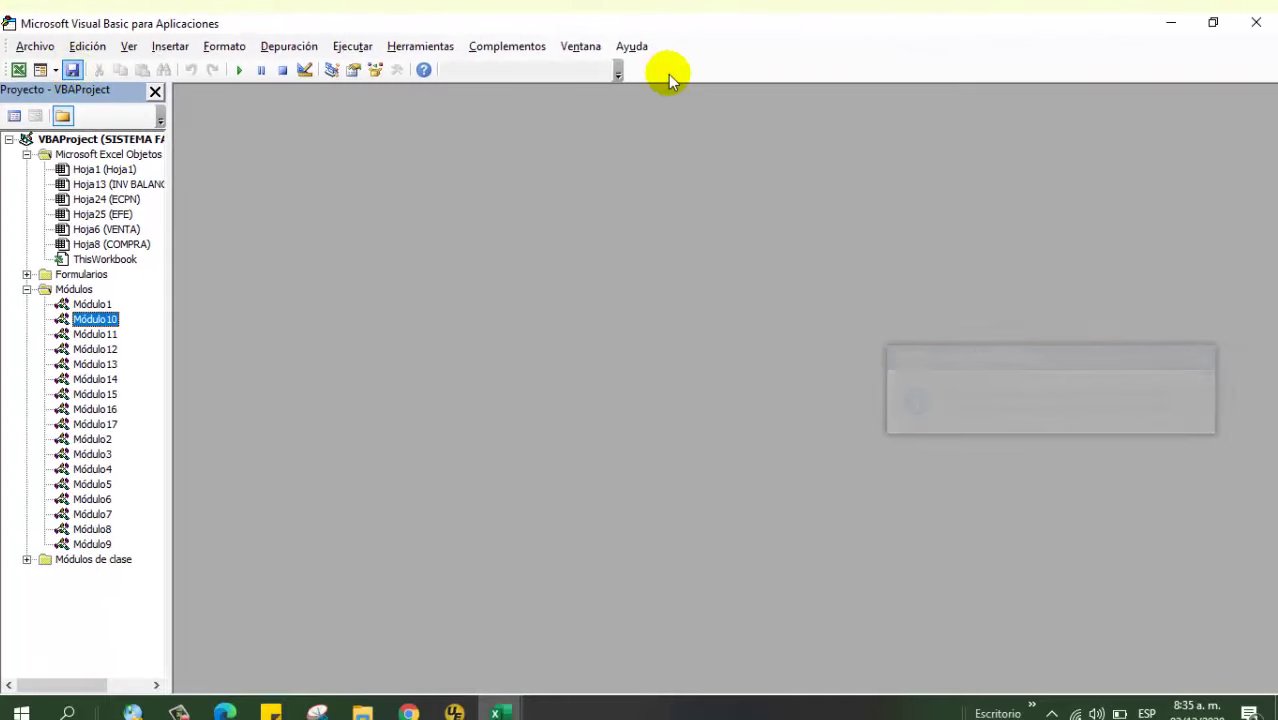
{"action": "left_click", "coordinate": [1256, 24]}
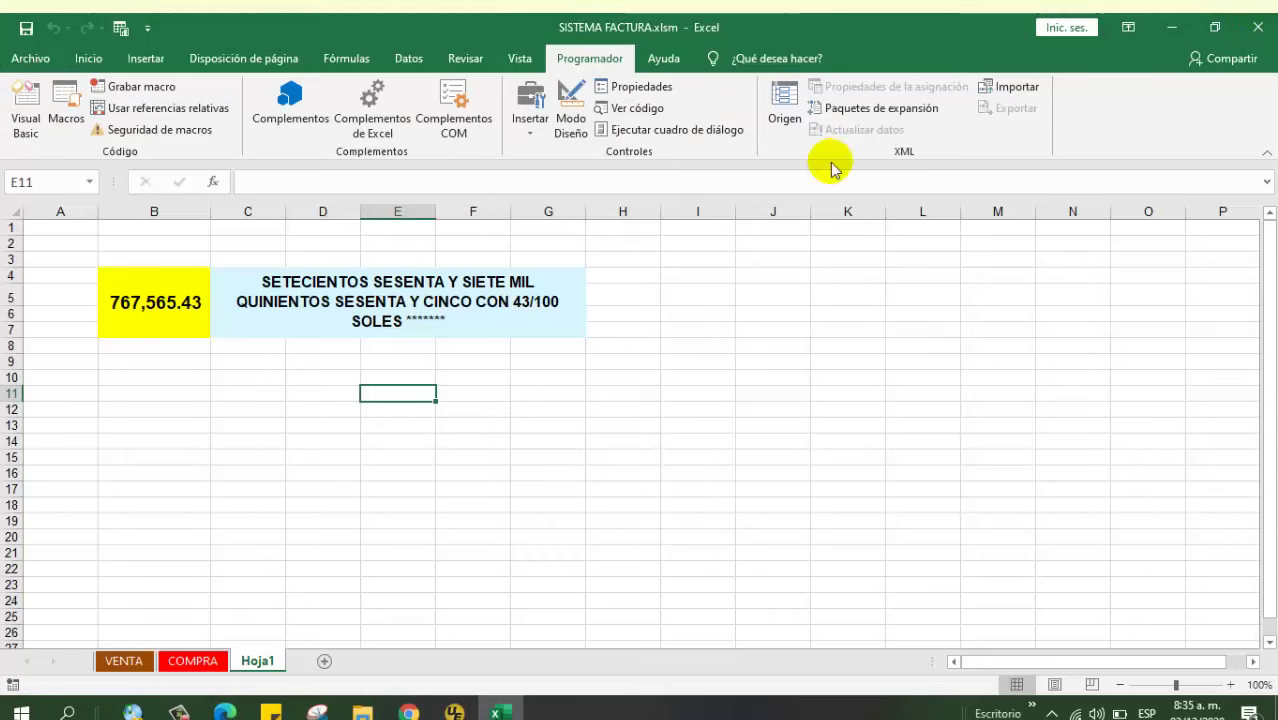
{"action": "left_click", "coordinate": [1254, 30]}
Step: Refresh the folder, reopen SISTEMA FACTURA.xlsm and view Módulo10's ORDENAR_CTA_DIARIO code in Visual Basic
{"action": "left_click", "coordinate": [571, 232]}
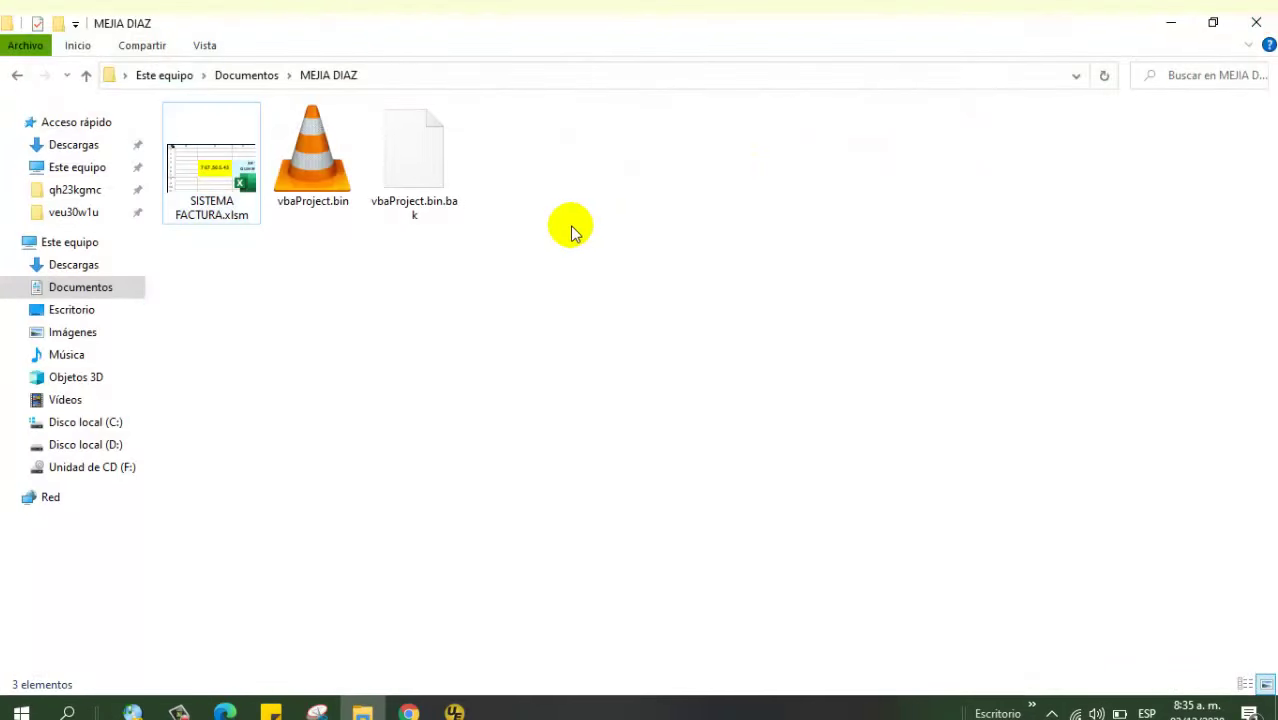
{"action": "right_click", "coordinate": [571, 232]}
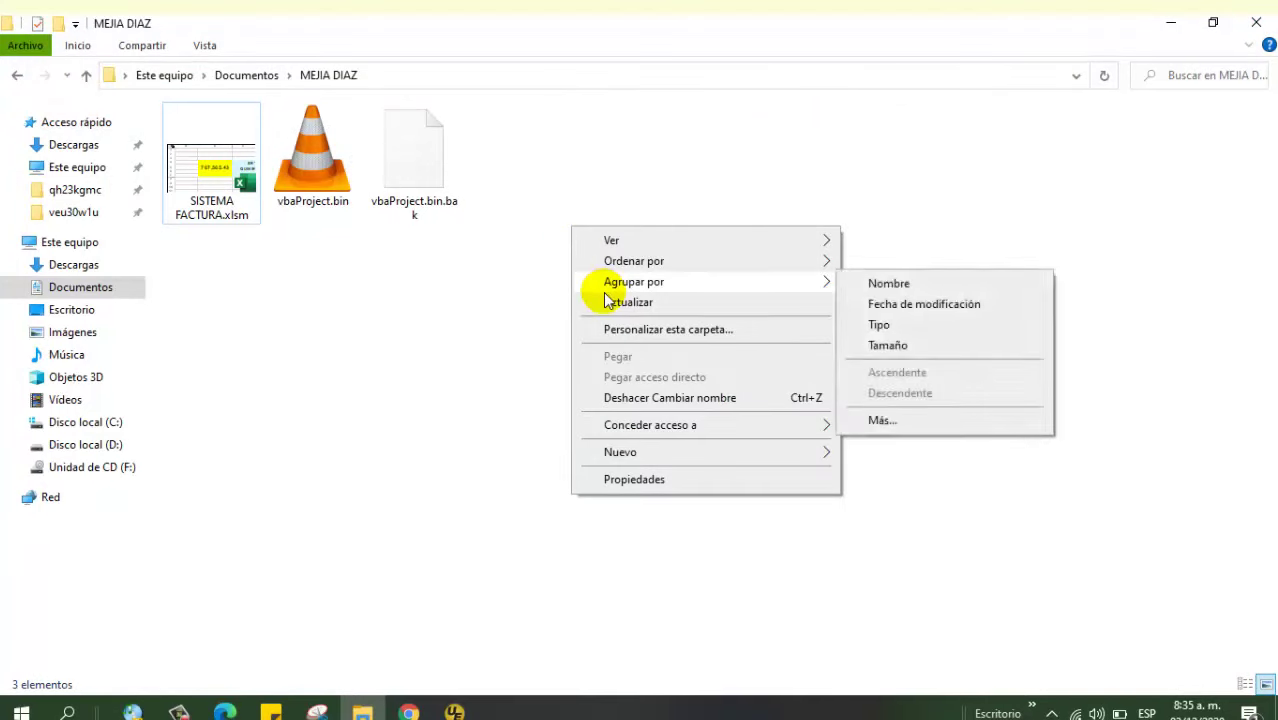
{"action": "left_click", "coordinate": [603, 303]}
{"action": "double_click", "coordinate": [236, 195]}
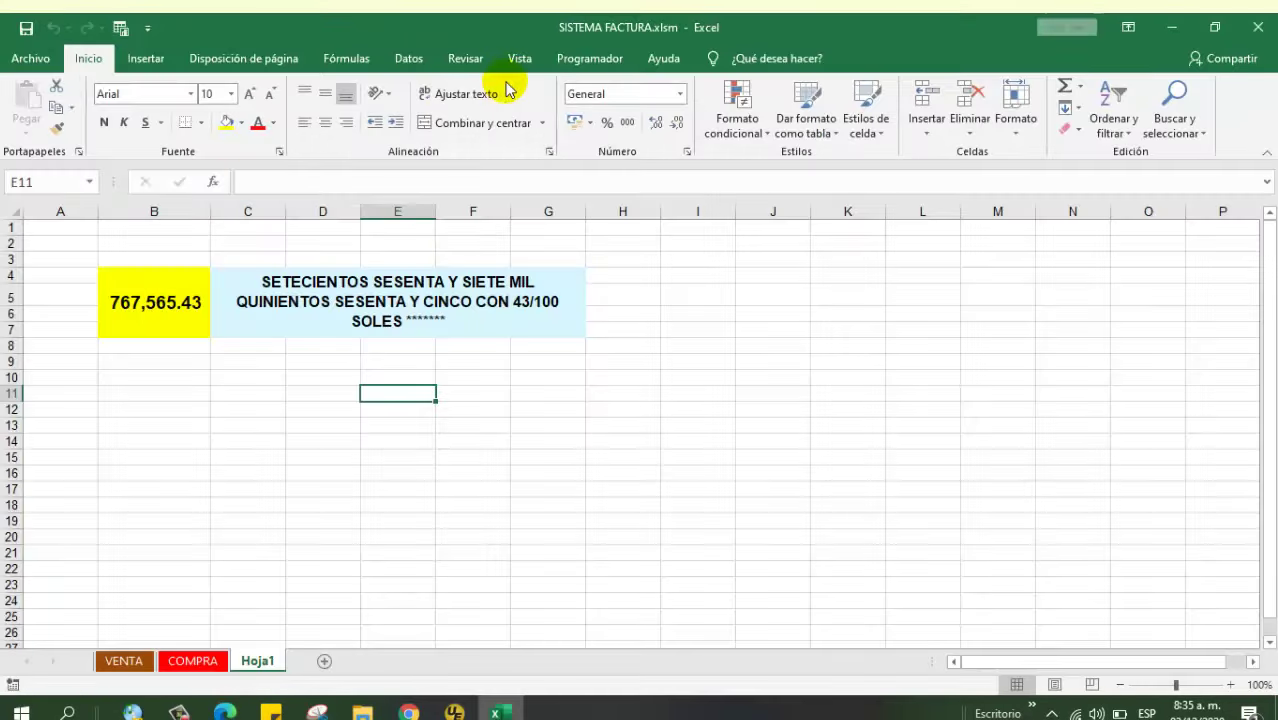
{"action": "left_click", "coordinate": [589, 58]}
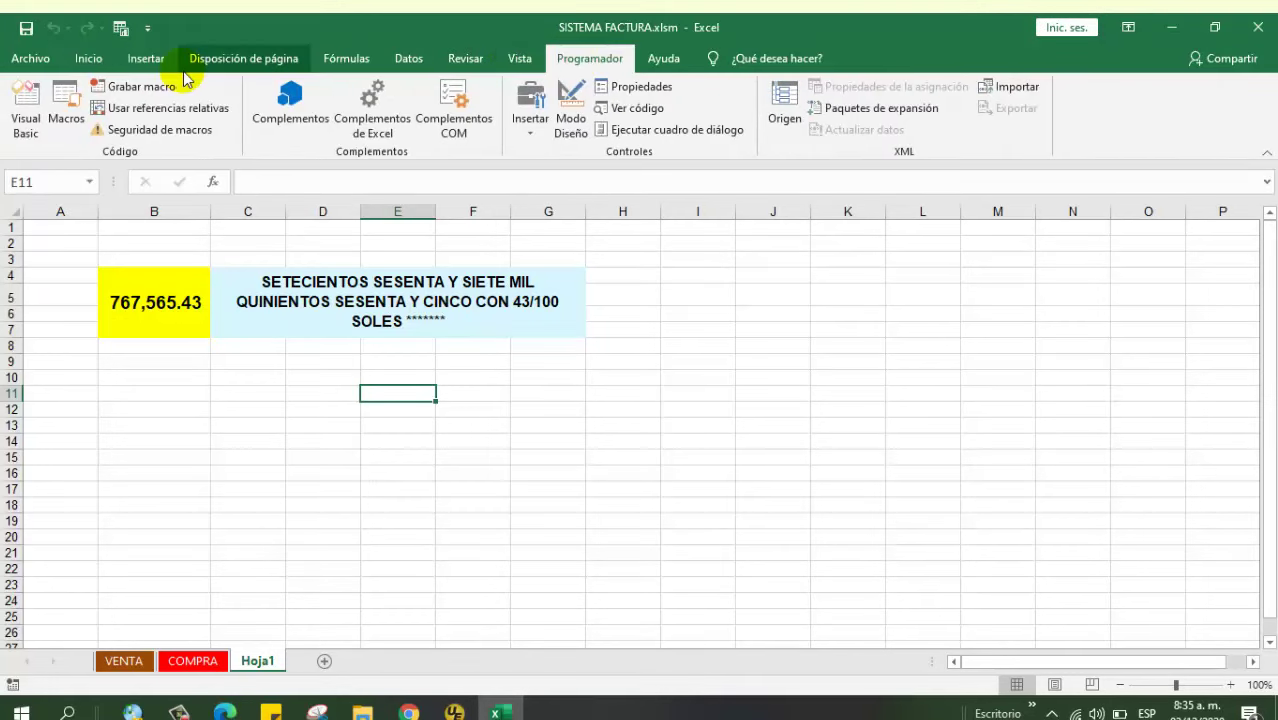
{"action": "left_click", "coordinate": [28, 112]}
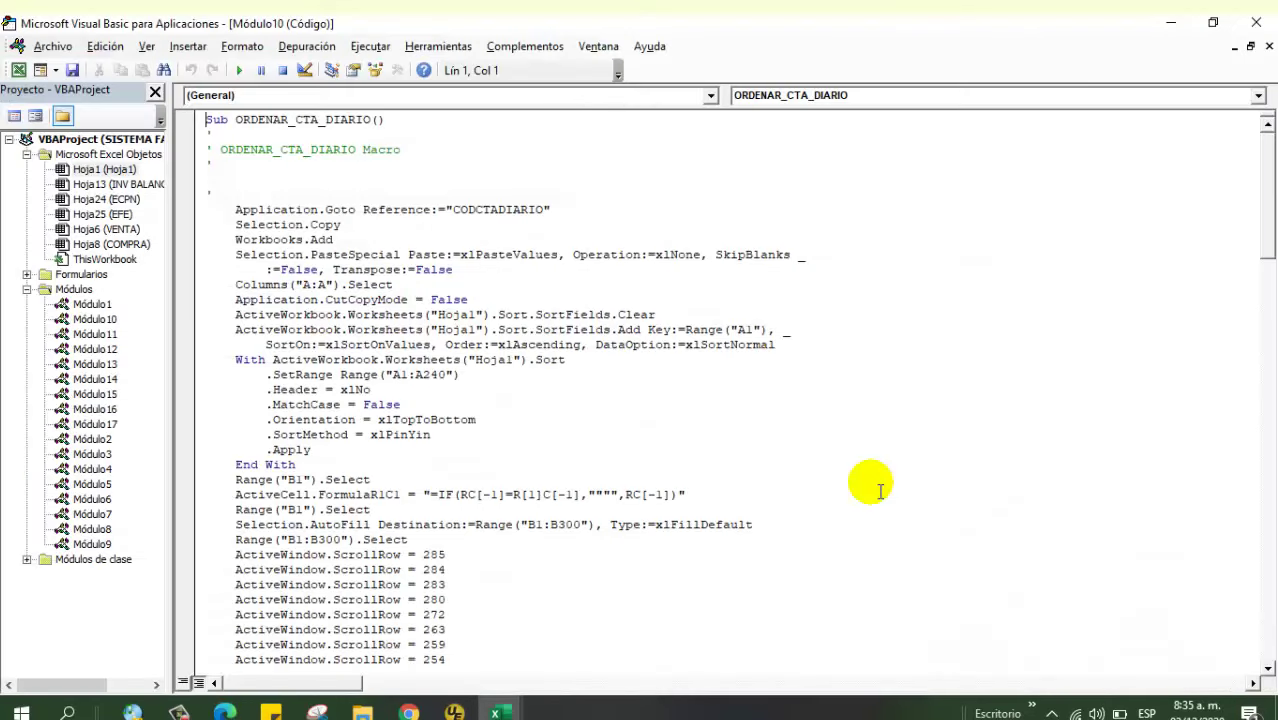